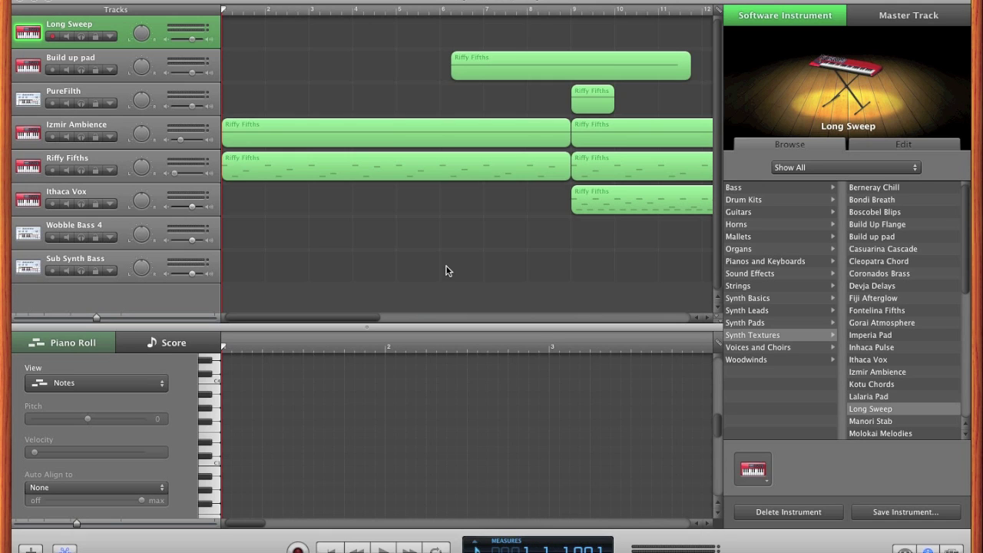
Play the song from the beginning, then return the playhead to the start.
{"action": "scroll", "coordinate": [448, 270], "scroll_direction": "right", "scroll_amount": 10}
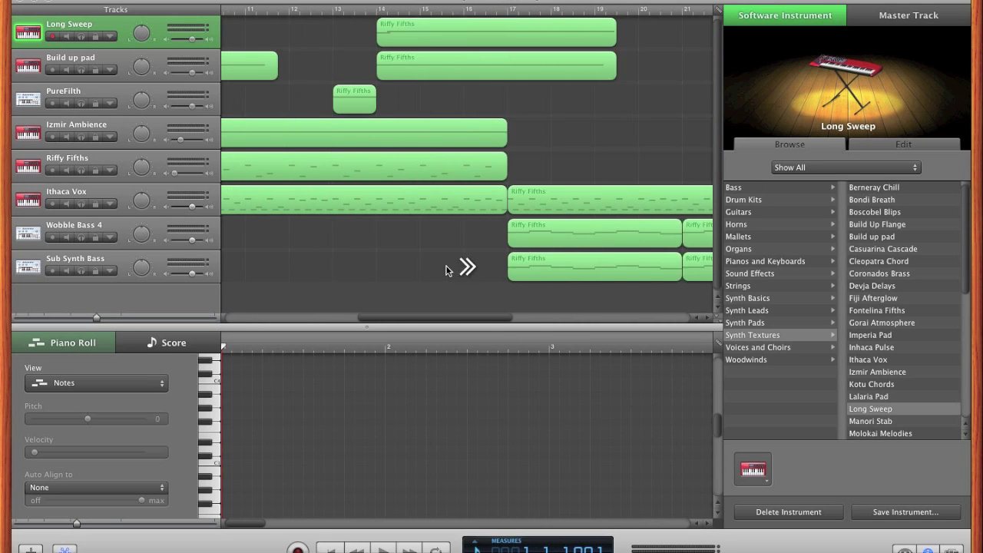
{"action": "scroll", "coordinate": [448, 270], "scroll_direction": "right", "scroll_amount": 6}
{"action": "scroll", "coordinate": [448, 271], "scroll_direction": "left", "scroll_amount": 2}
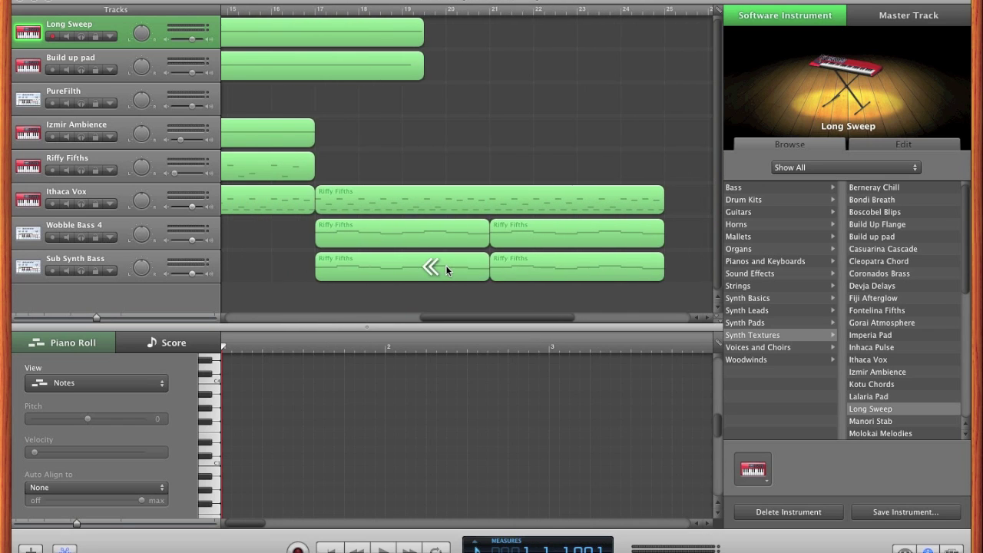
{"action": "scroll", "coordinate": [447, 266], "scroll_direction": "left", "scroll_amount": 14}
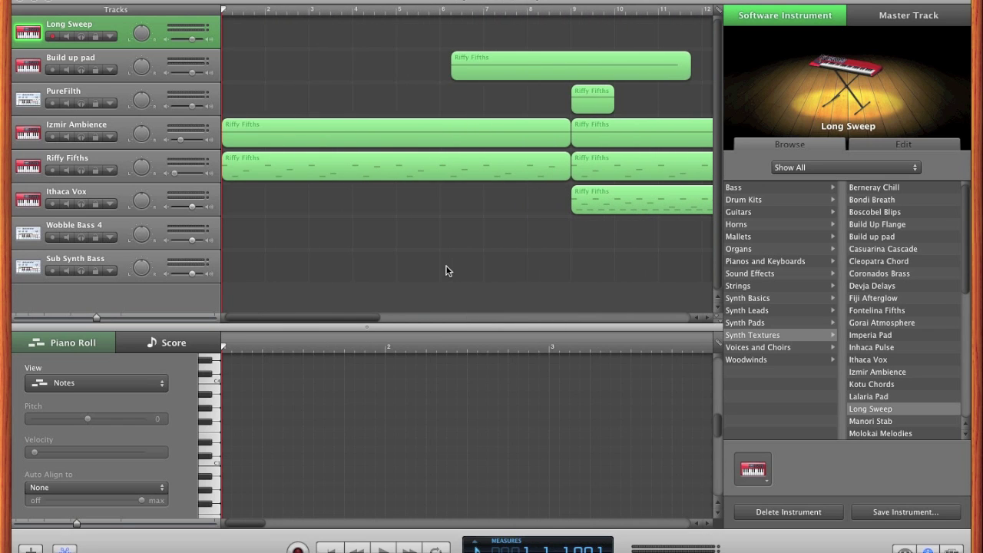
{"action": "left_click", "coordinate": [383, 549]}
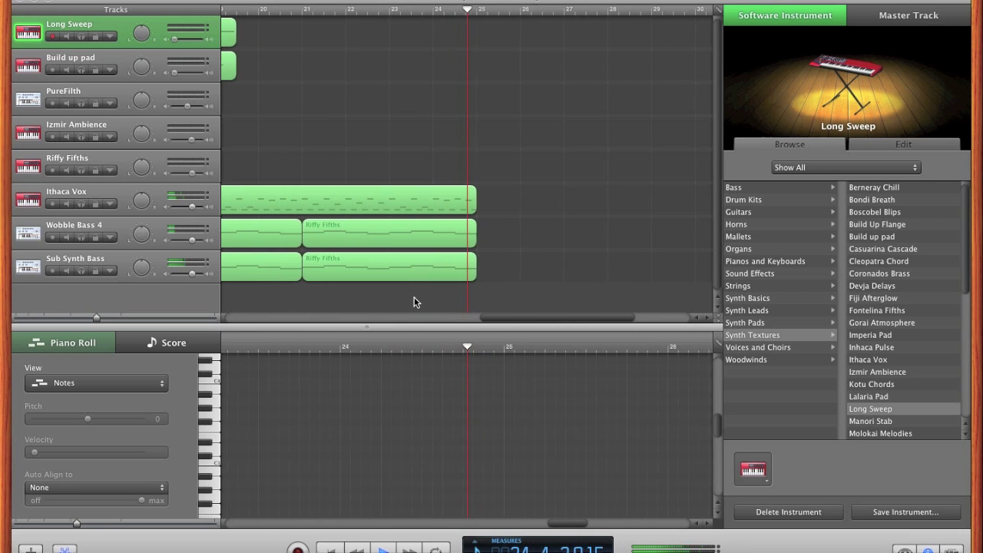
{"action": "key", "text": "Return"}
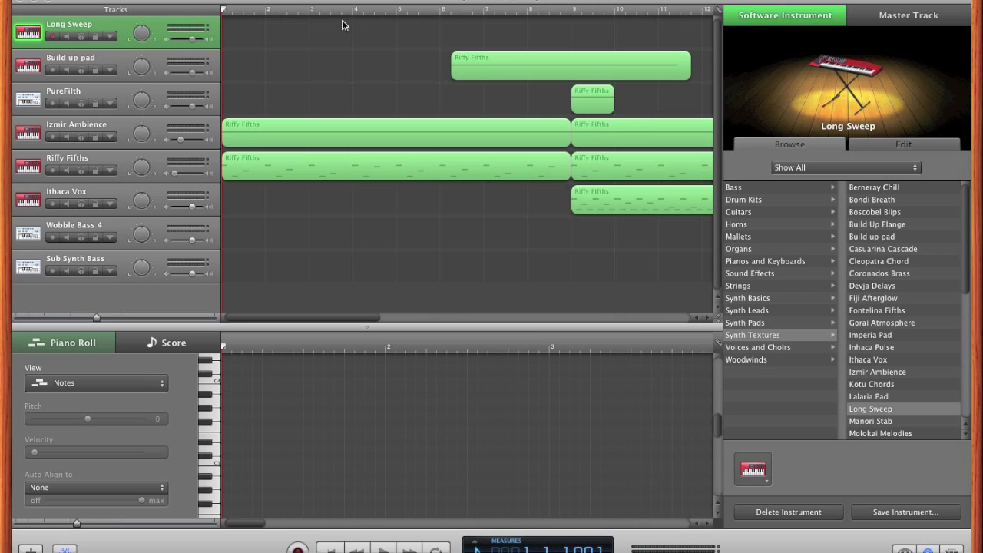
Move the playhead to measure 14 and solo the Long Sweep track.
{"action": "scroll", "coordinate": [342, 29], "scroll_direction": "right", "scroll_amount": 10}
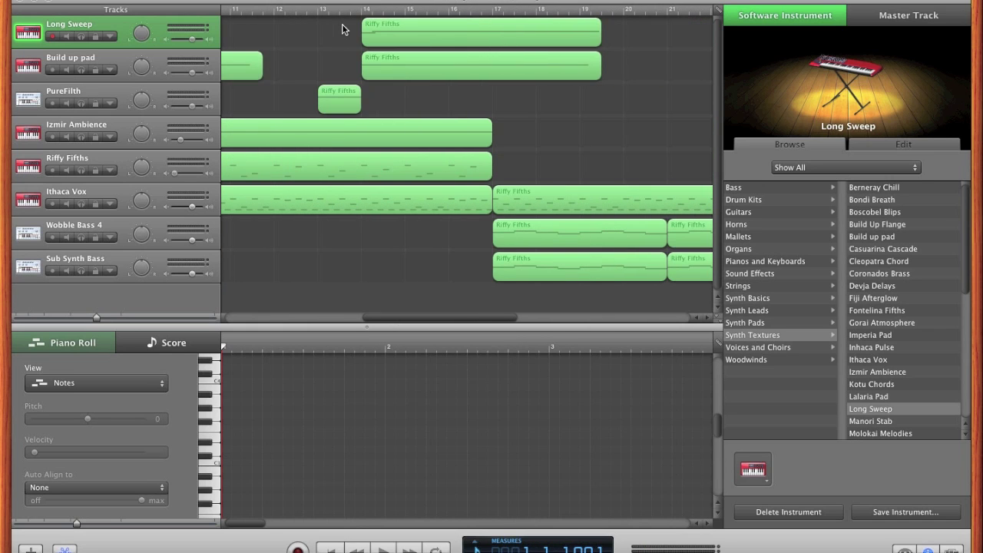
{"action": "left_click", "coordinate": [362, 10]}
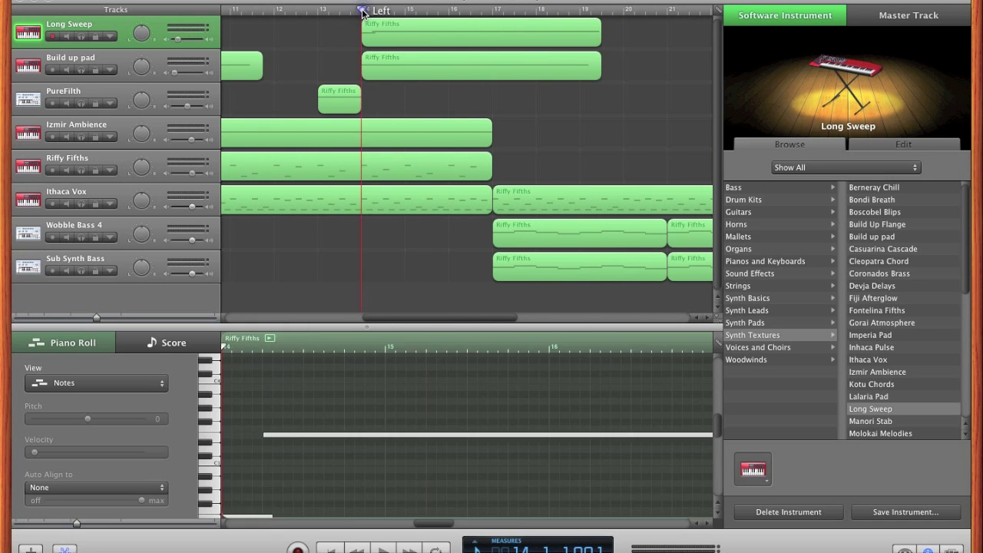
{"action": "left_click", "coordinate": [80, 37]}
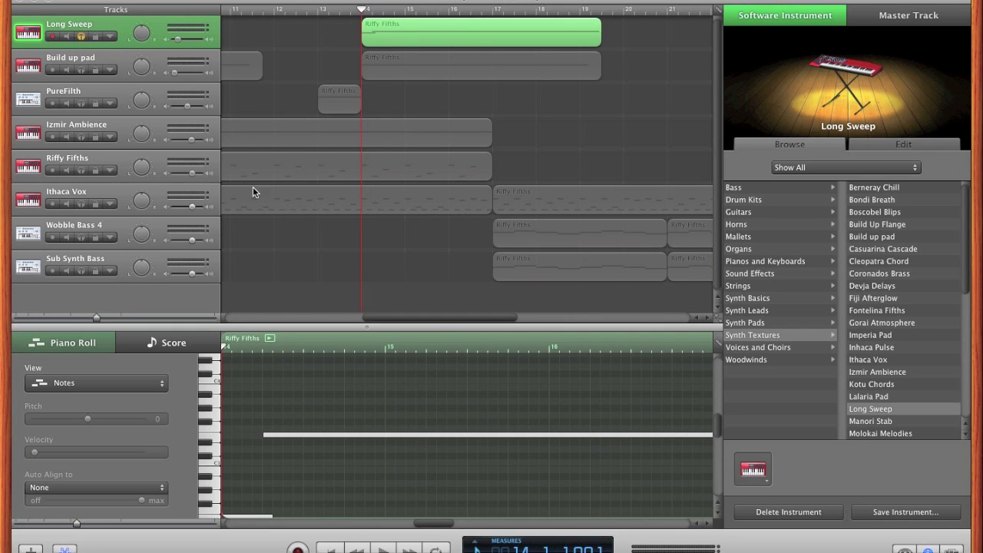
{"action": "scroll", "coordinate": [323, 443], "scroll_direction": "down", "scroll_amount": 5}
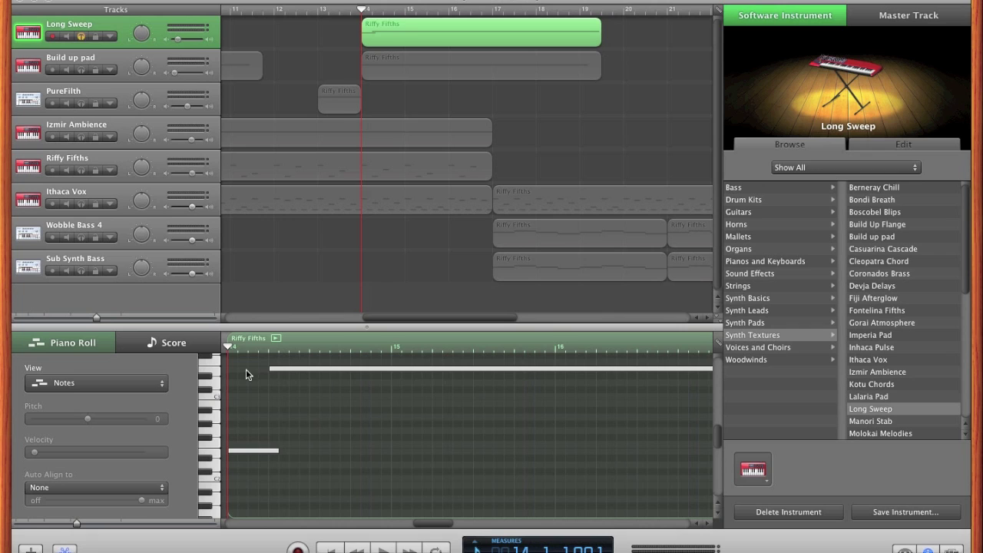
Show Long Sweep's Track Volume automation, select its region, and play from the song start.
{"action": "mouse_move", "coordinate": [292, 374]}
{"action": "left_click", "coordinate": [110, 36]}
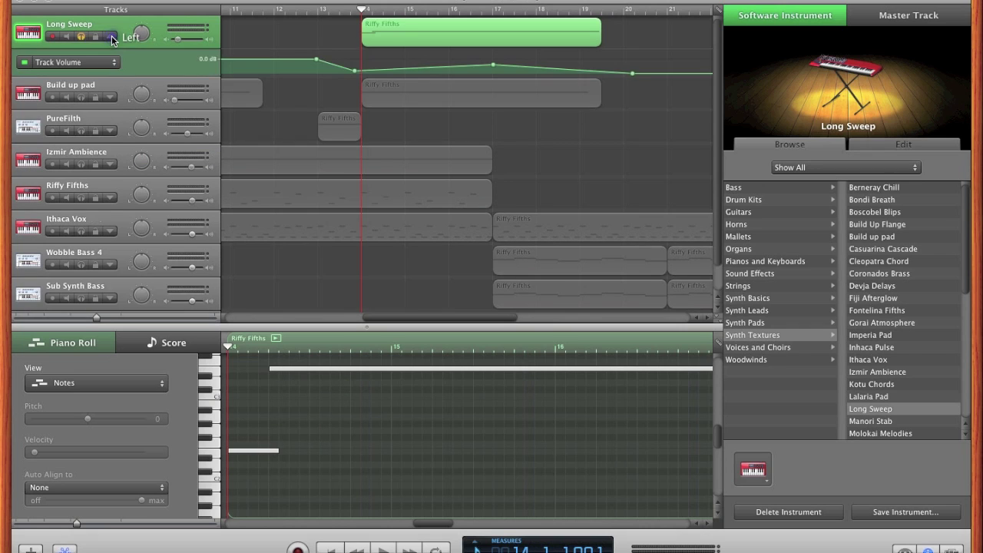
{"action": "left_click", "coordinate": [386, 36]}
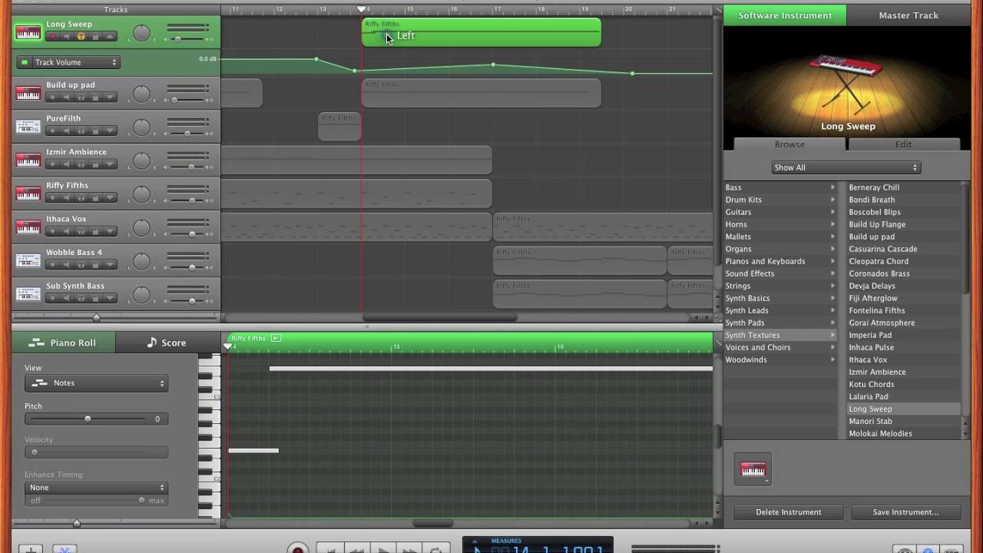
{"action": "key", "text": "Home"}
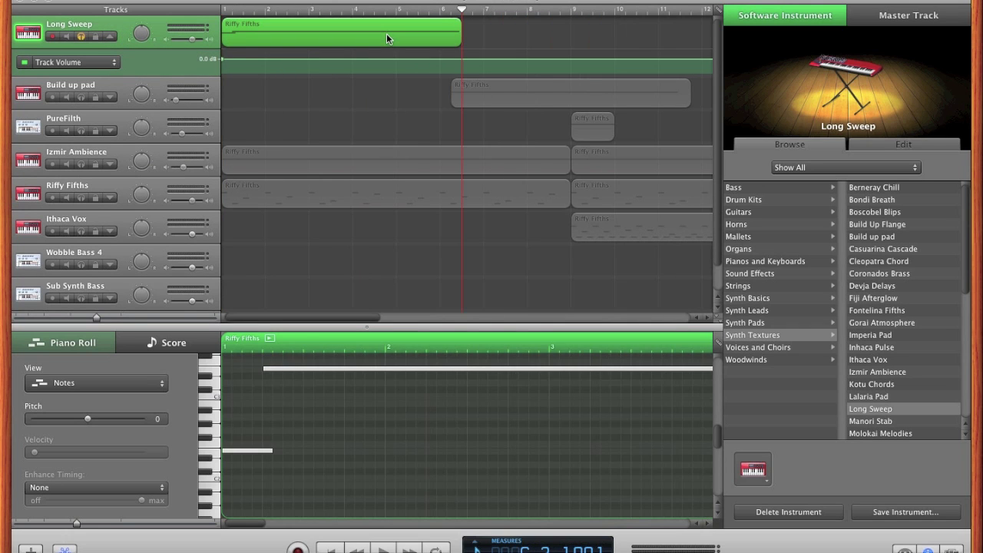
{"action": "key", "text": "space"}
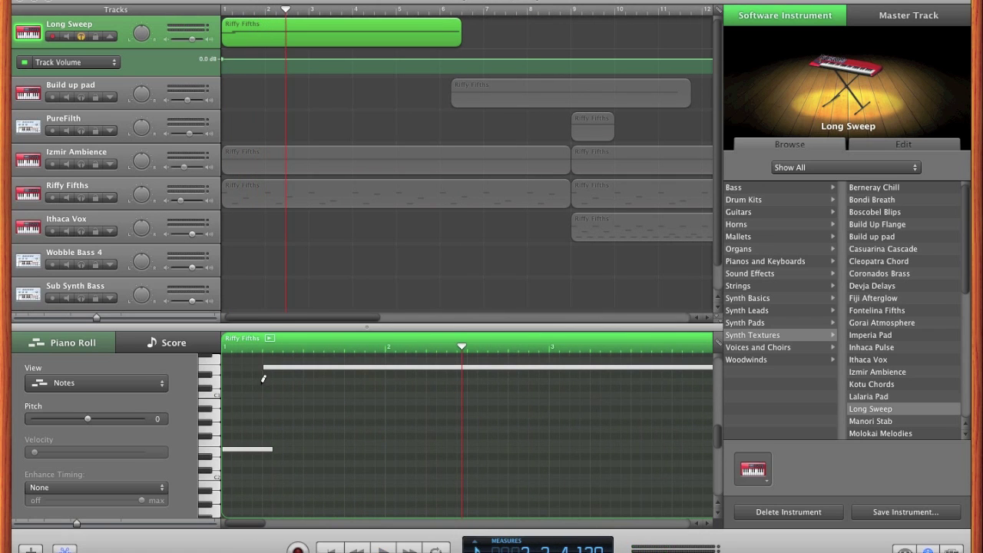
{"action": "key", "text": "super+k"}
{"action": "key", "text": "s"}
{"action": "key", "text": "l"}
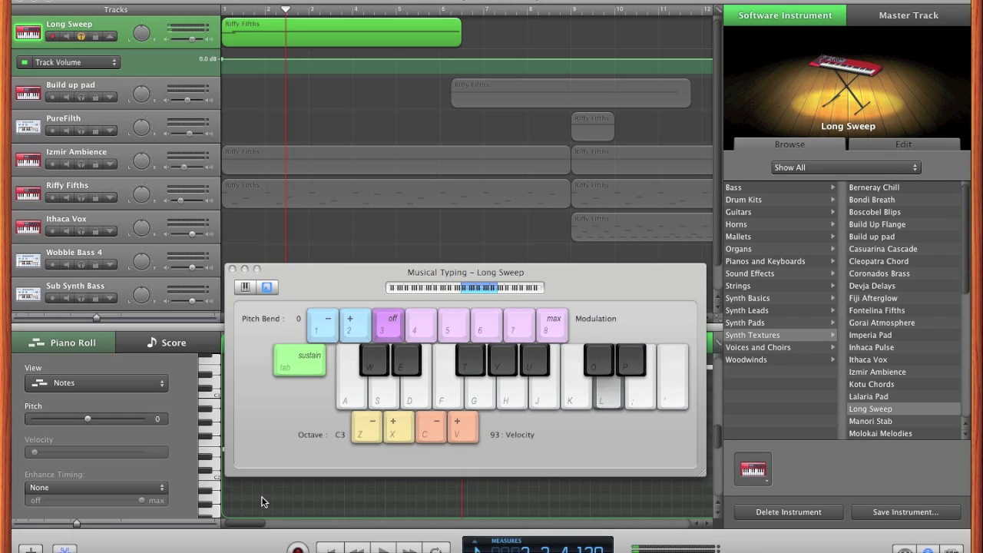
{"action": "key", "text": "z"}
{"action": "key", "text": "z"}
{"action": "key", "text": "z"}
{"action": "key", "text": "z"}
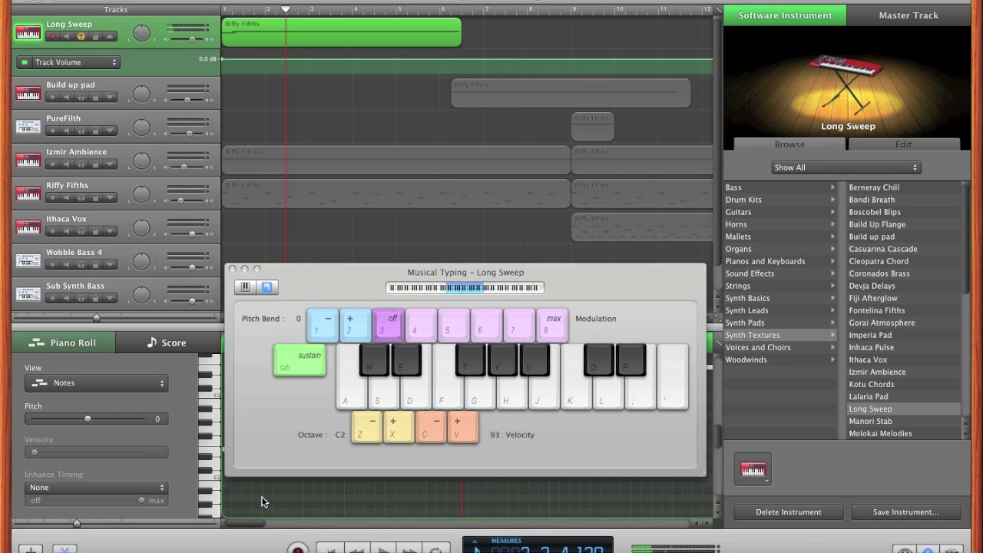
{"action": "key", "text": "d"}
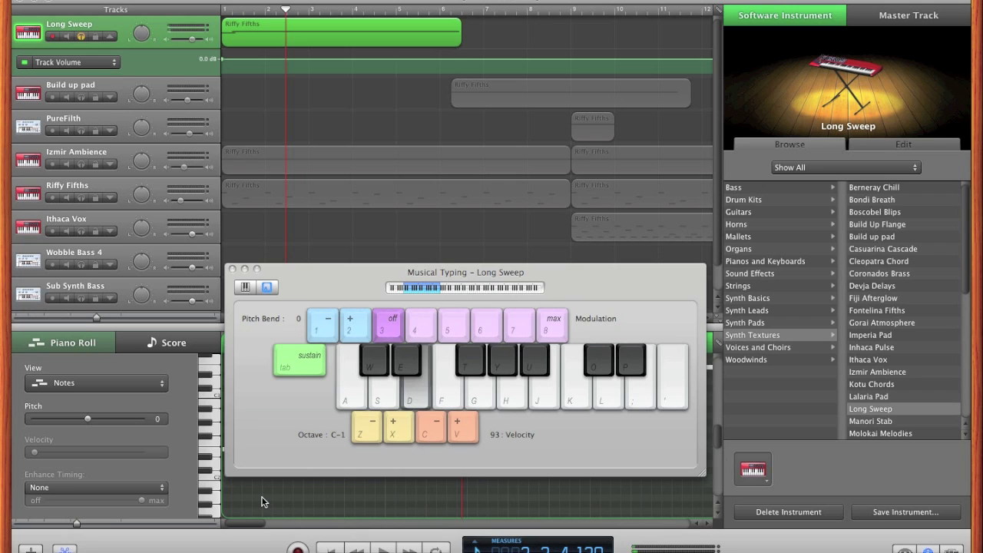
{"action": "key", "text": "x"}
{"action": "key", "text": "x"}
{"action": "key", "text": "x"}
{"action": "key", "text": "x"}
{"action": "key", "text": "x"}
{"action": "key", "text": "k"}
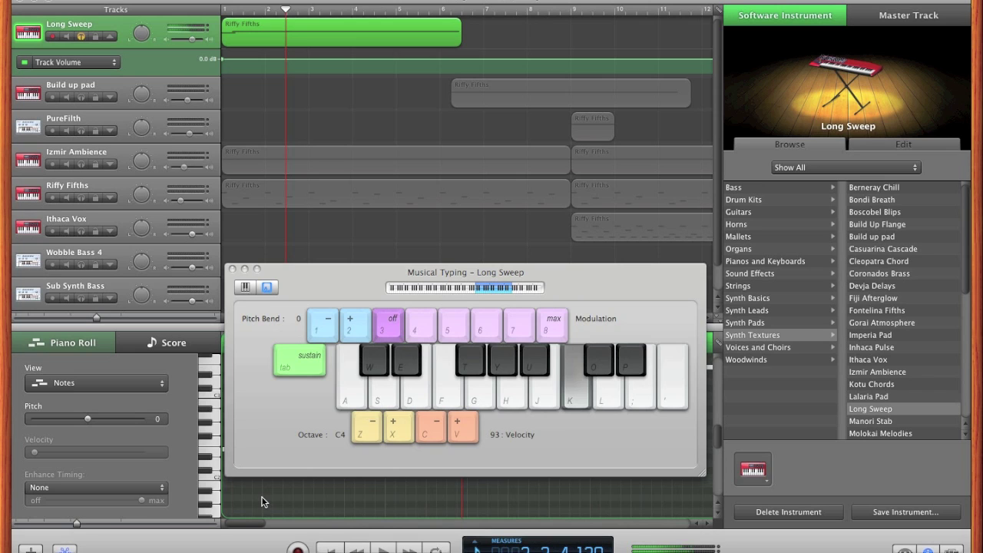
Hide Long Sweep's volume automation lane and show its generator and effects in the Edit pane.
{"action": "left_click", "coordinate": [232, 270]}
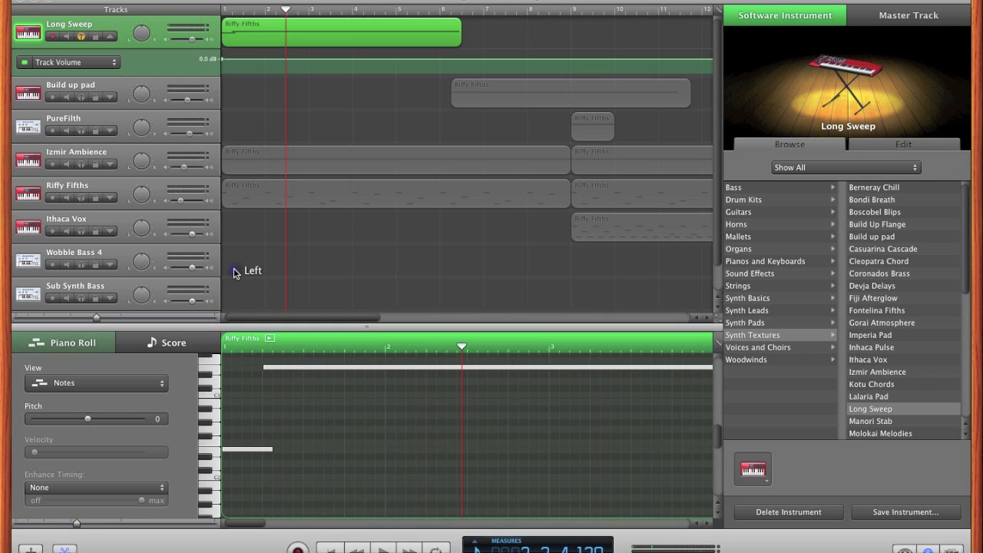
{"action": "left_click", "coordinate": [111, 39]}
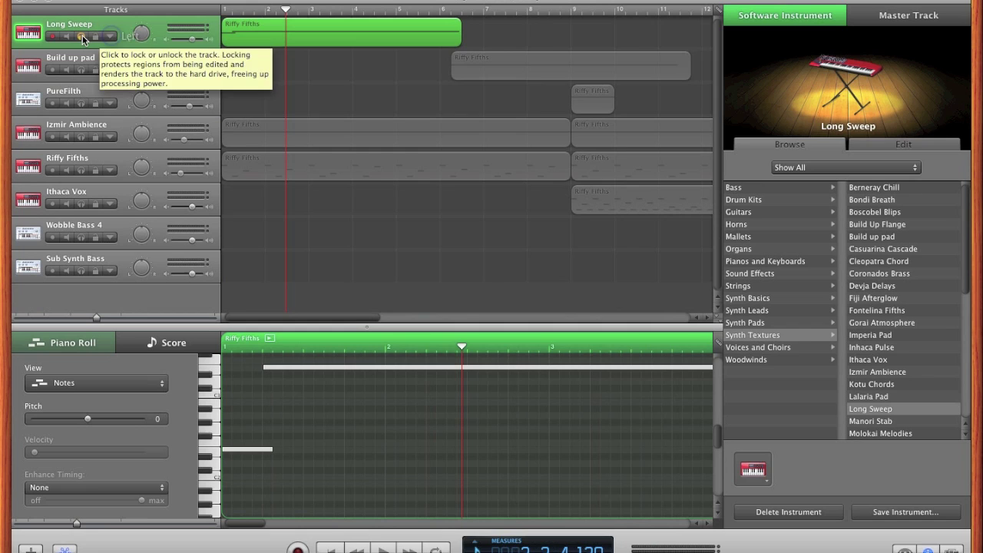
{"action": "left_click", "coordinate": [878, 149]}
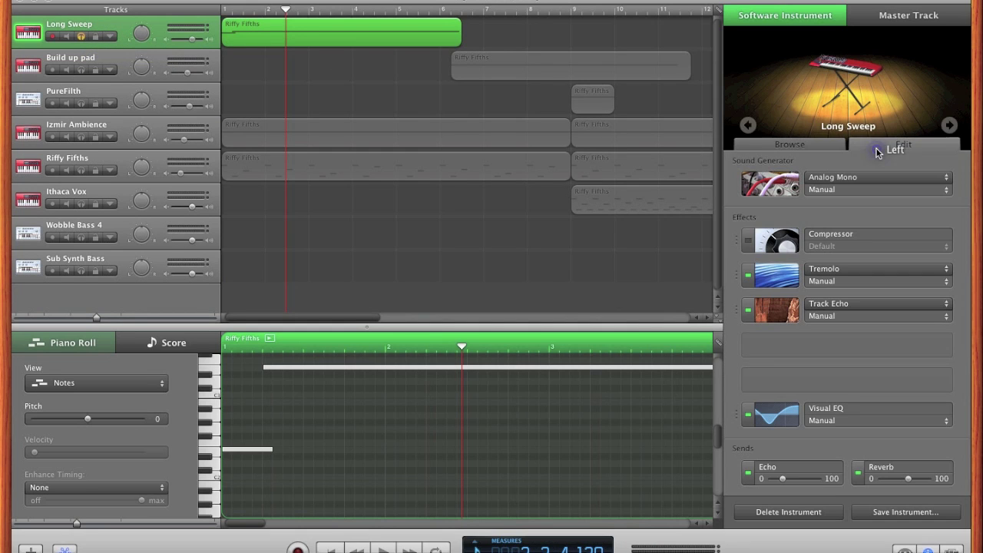
Review the Analog Mono generator's slider settings, then close its window.
{"action": "left_click", "coordinate": [778, 194]}
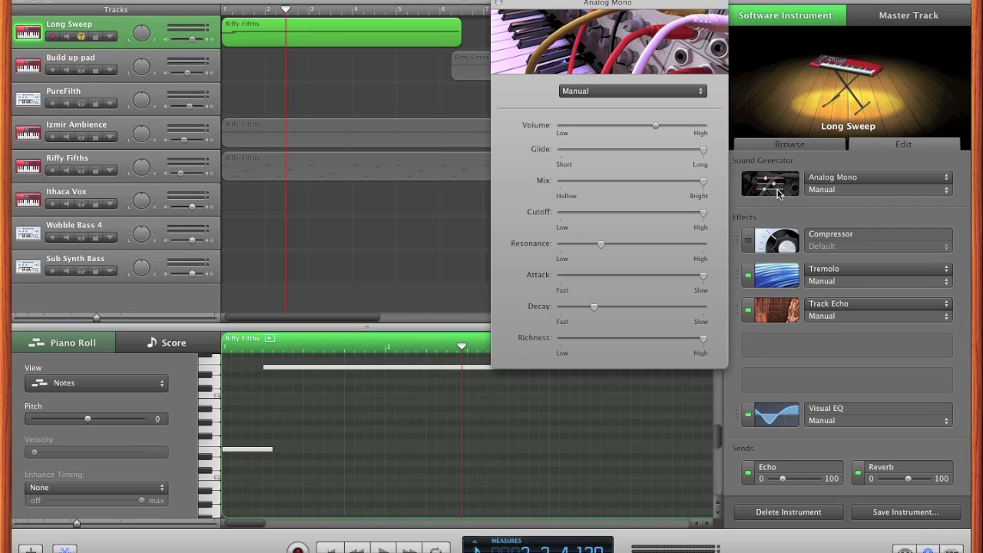
{"action": "mouse_move", "coordinate": [657, 131]}
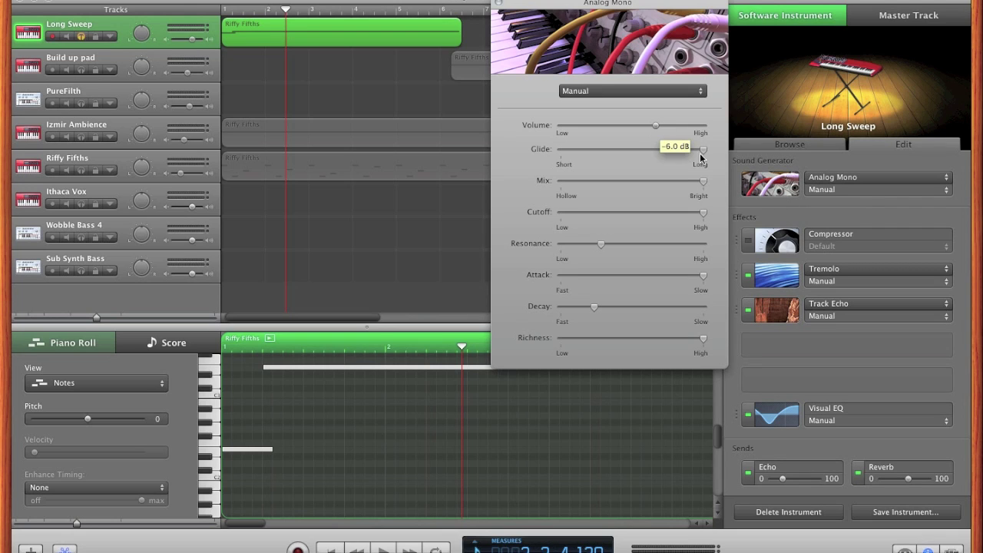
{"action": "mouse_move", "coordinate": [703, 153]}
{"action": "mouse_move", "coordinate": [704, 180]}
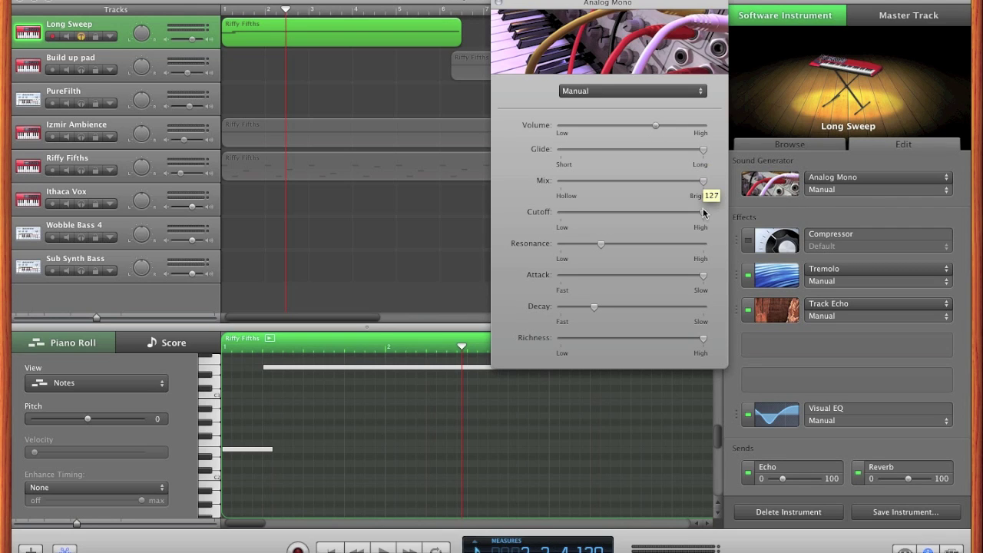
{"action": "mouse_move", "coordinate": [705, 218]}
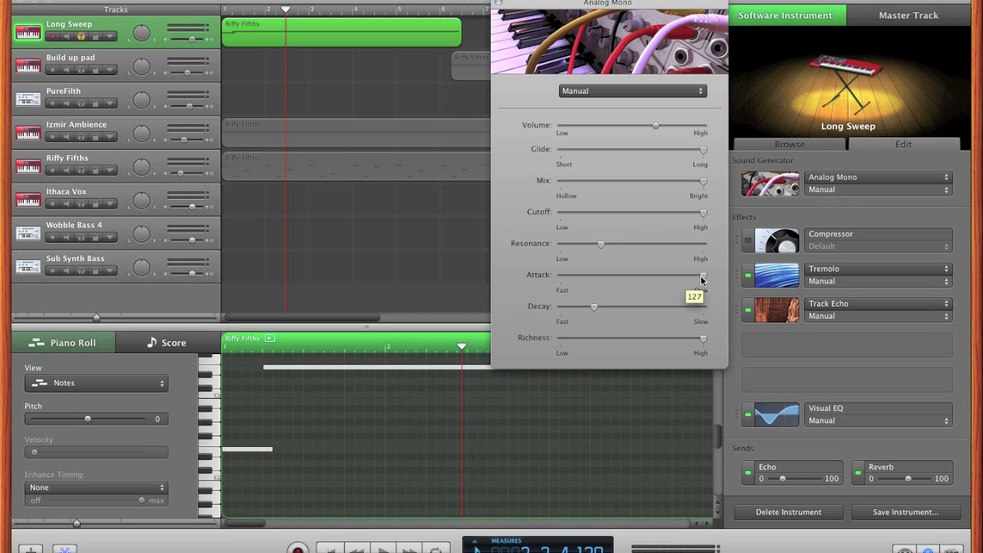
{"action": "mouse_move", "coordinate": [704, 343]}
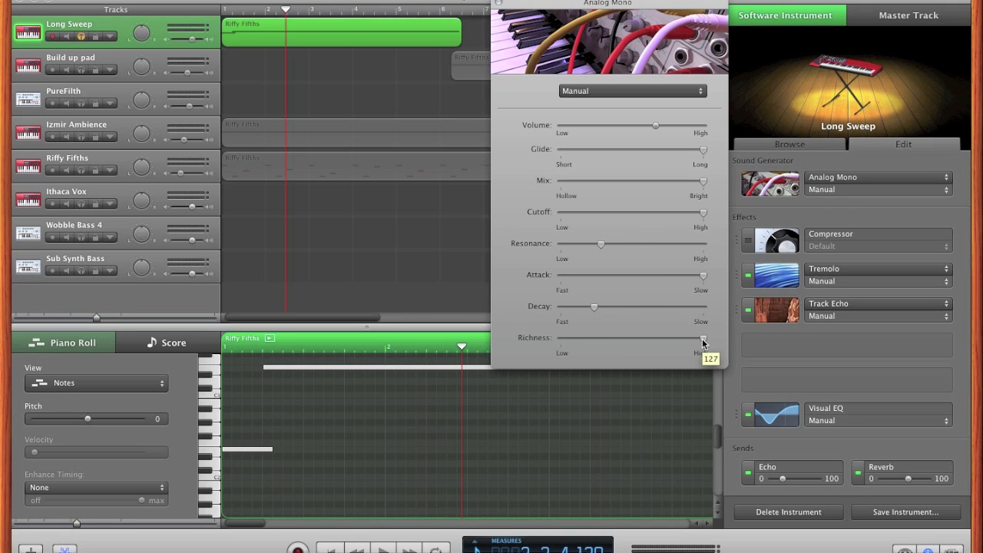
{"action": "left_click", "coordinate": [496, 4]}
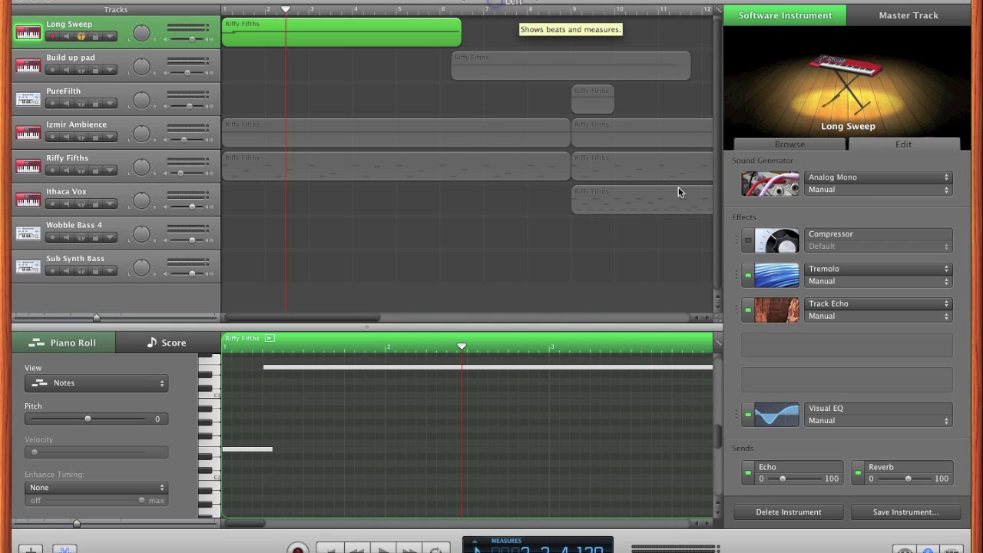
Keep Tremolo in its slot, review its settings, and close the Tremolo editor.
{"action": "left_click", "coordinate": [817, 270]}
{"action": "left_click", "coordinate": [817, 270]}
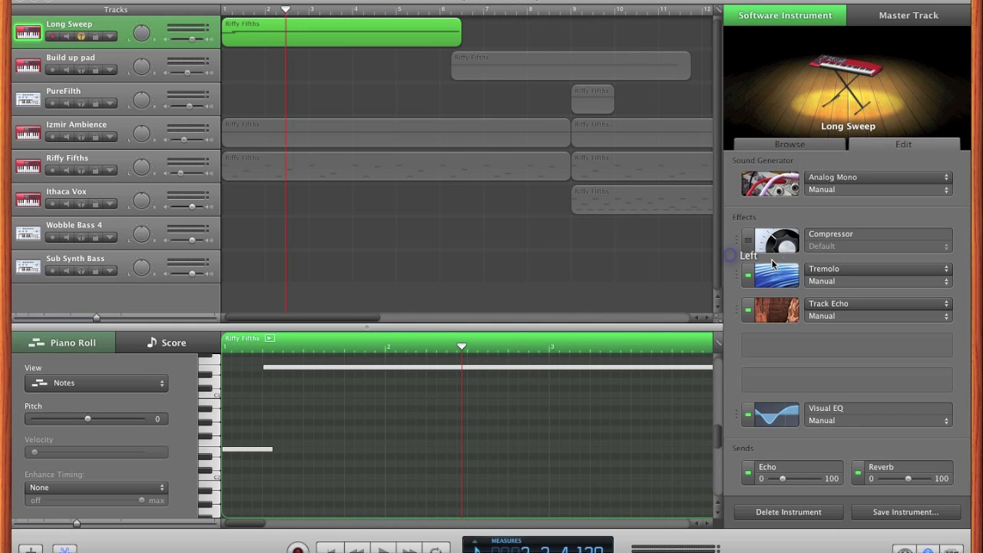
{"action": "left_click", "coordinate": [776, 274]}
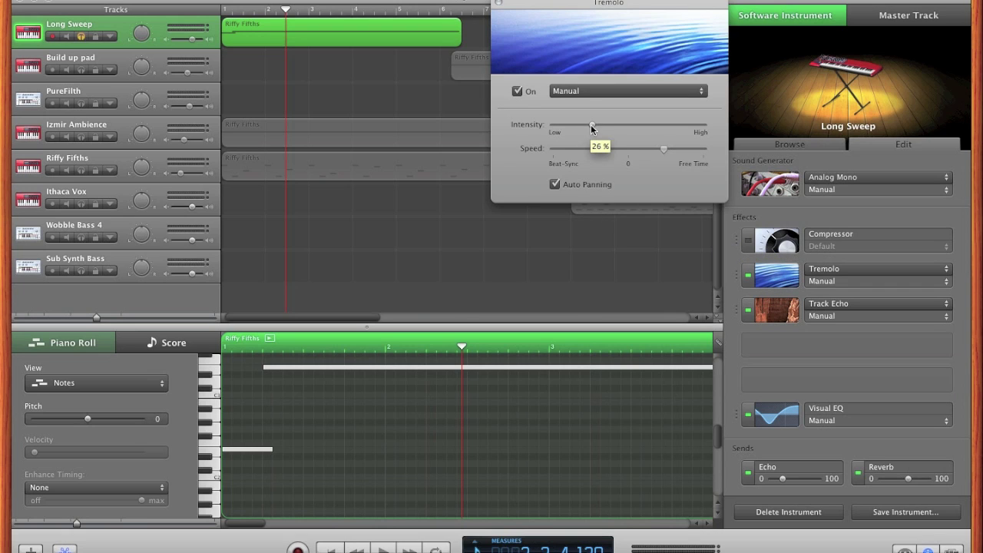
{"action": "left_click", "coordinate": [665, 149]}
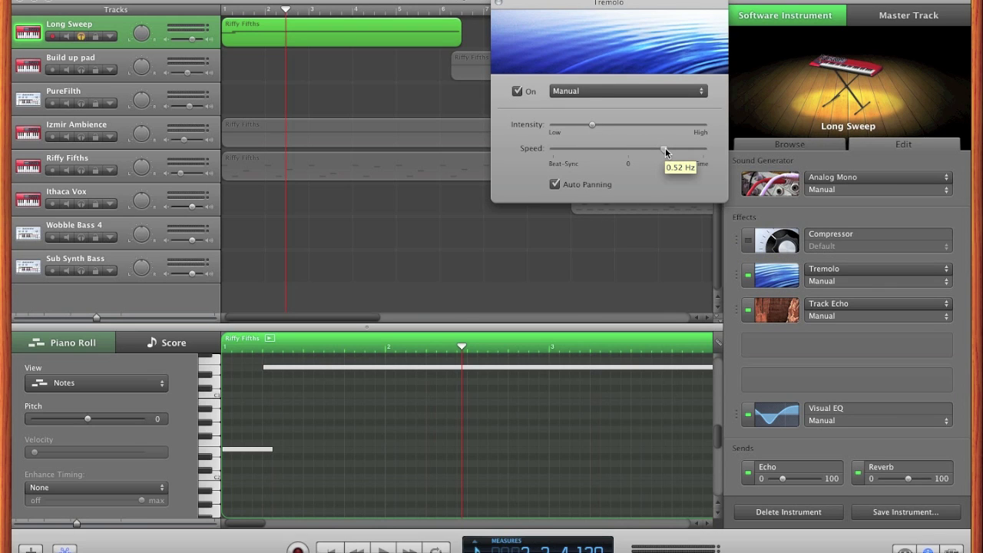
{"action": "left_click", "coordinate": [498, 4]}
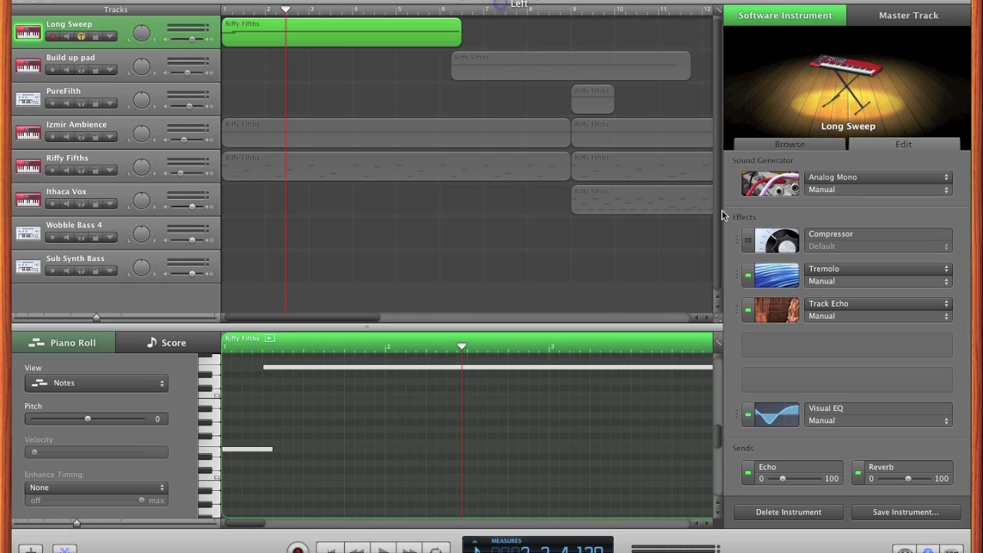
Keep Track Echo, review the Visual EQ band details, and check the Echo and Reverb sends.
{"action": "left_click", "coordinate": [810, 307]}
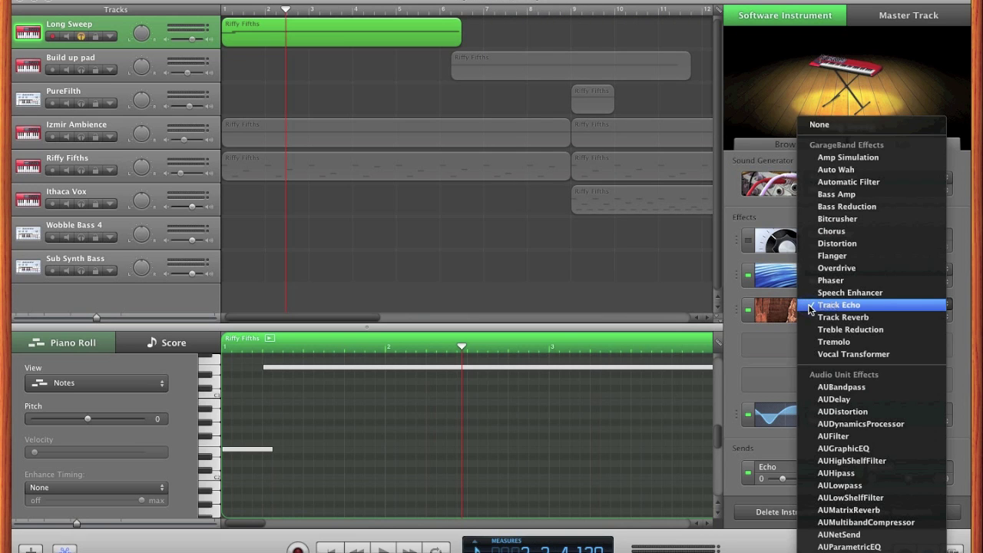
{"action": "left_click", "coordinate": [810, 307]}
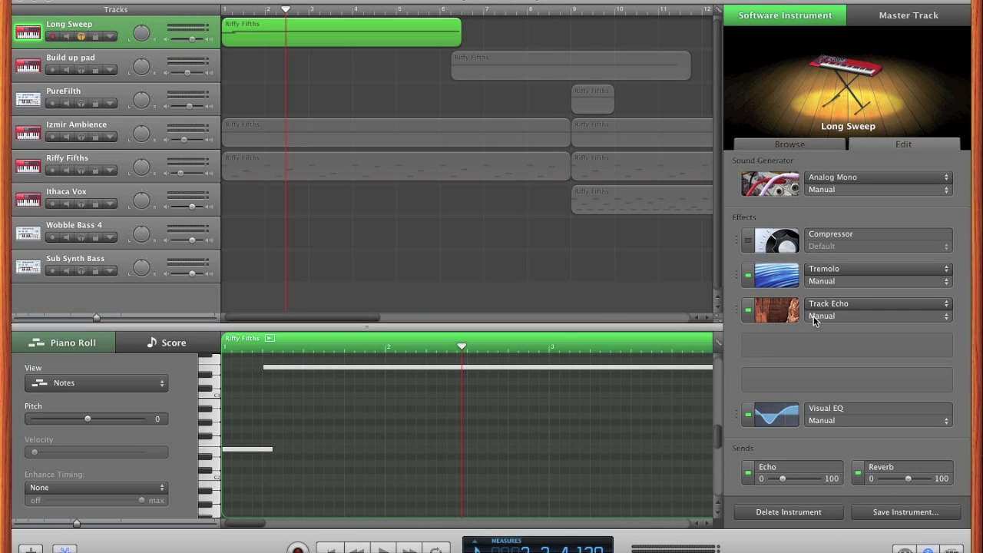
{"action": "left_click", "coordinate": [778, 414]}
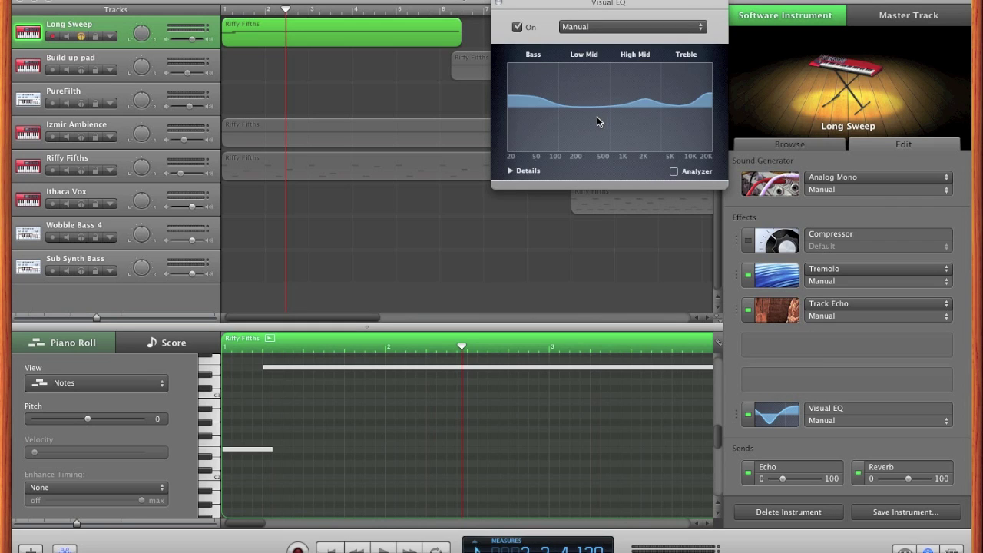
{"action": "left_click", "coordinate": [512, 170]}
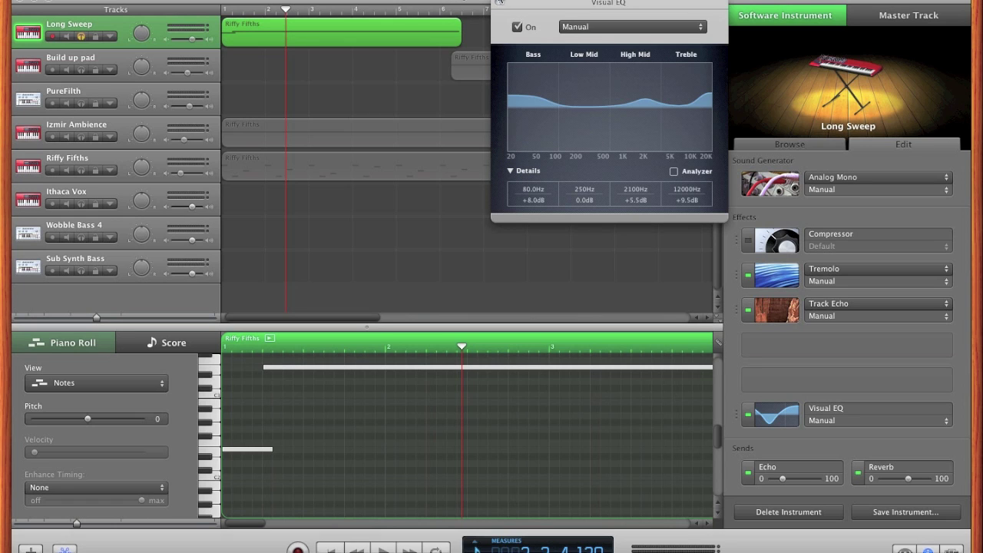
{"action": "left_click", "coordinate": [497, 4]}
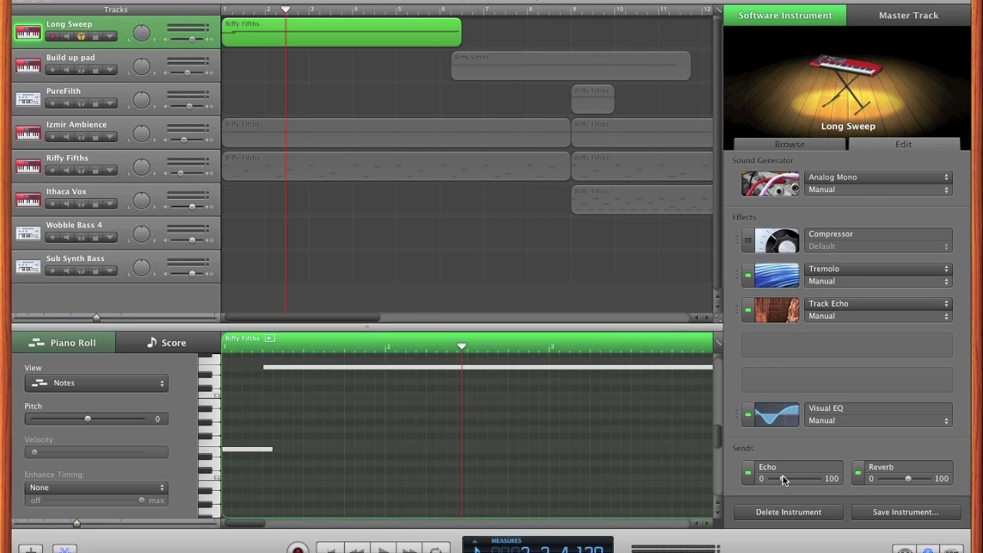
{"action": "left_click", "coordinate": [783, 479]}
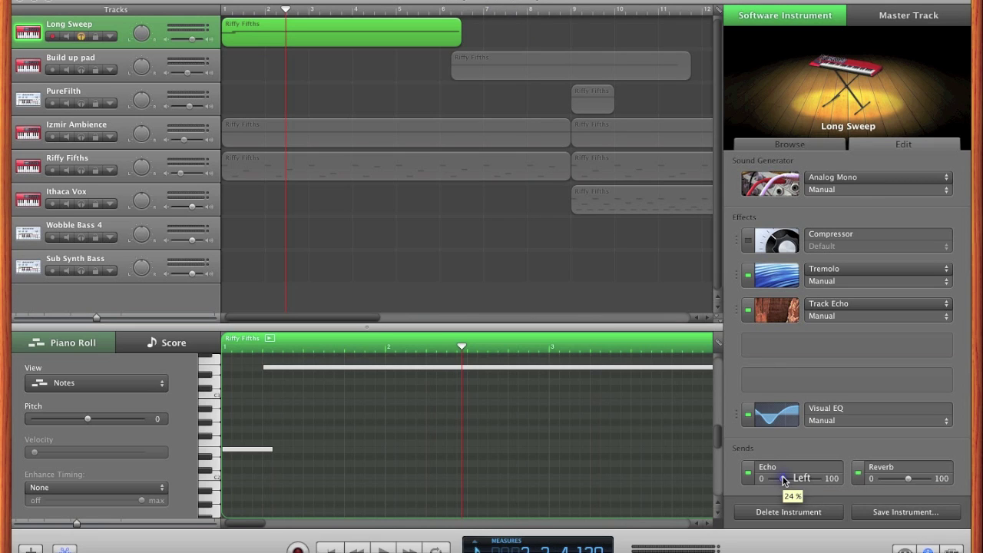
{"action": "left_click", "coordinate": [909, 480]}
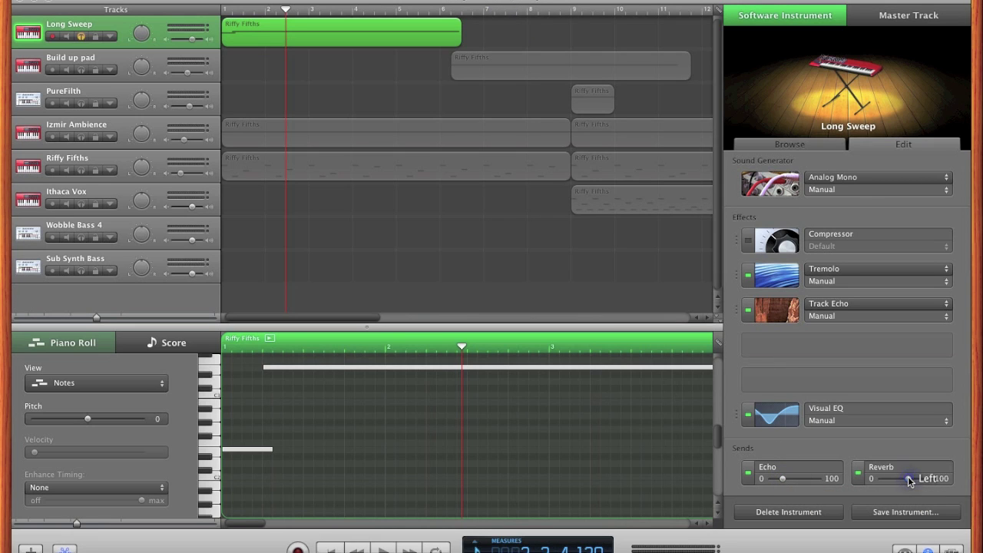
Play Long Sweep soloed from the start of the song.
{"action": "left_click", "coordinate": [79, 35]}
{"action": "key", "text": "Return"}
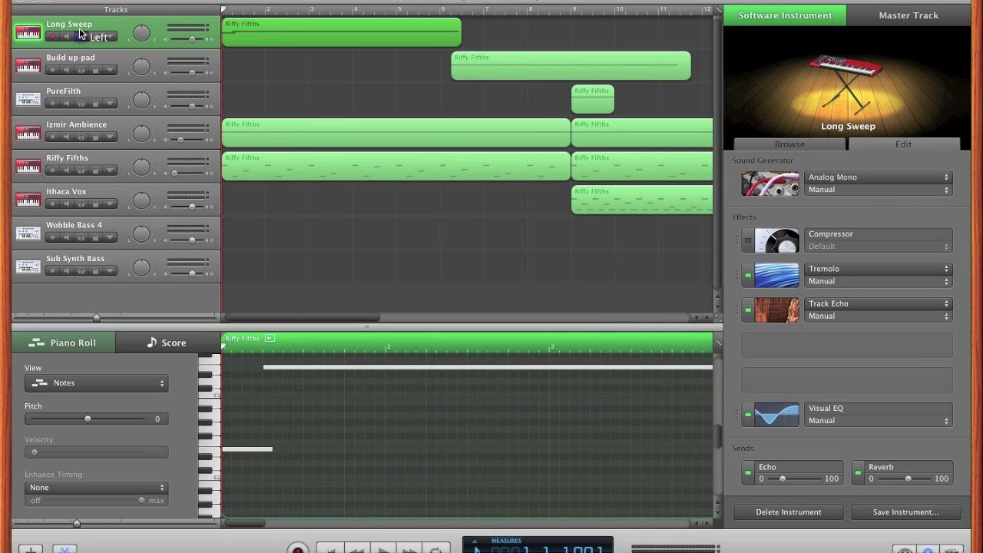
{"action": "left_click", "coordinate": [79, 31]}
{"action": "key", "text": "space"}
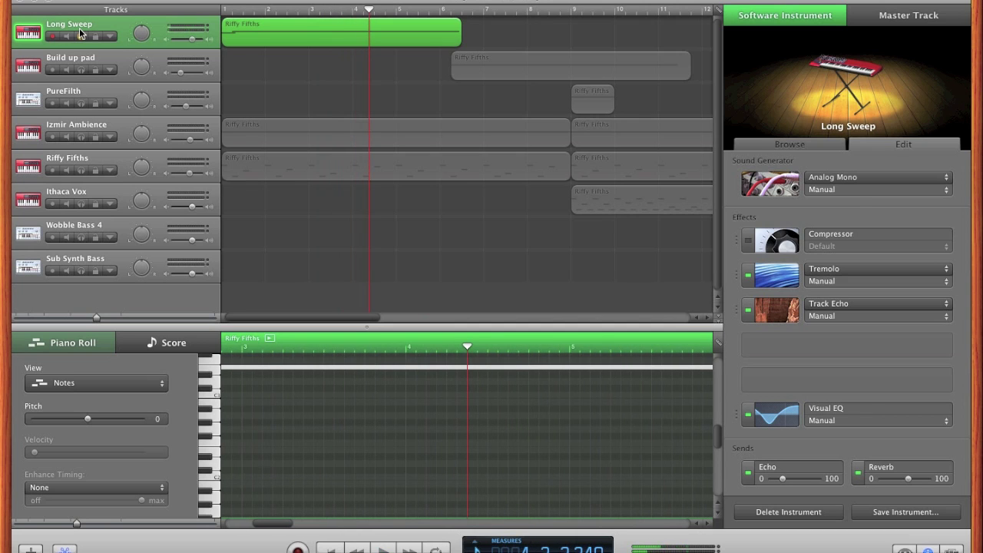
Solo Build up pad, play from around bar 6, and show its Hybrid Basic instrument settings.
{"action": "key", "text": "Return"}
{"action": "left_click", "coordinate": [80, 68]}
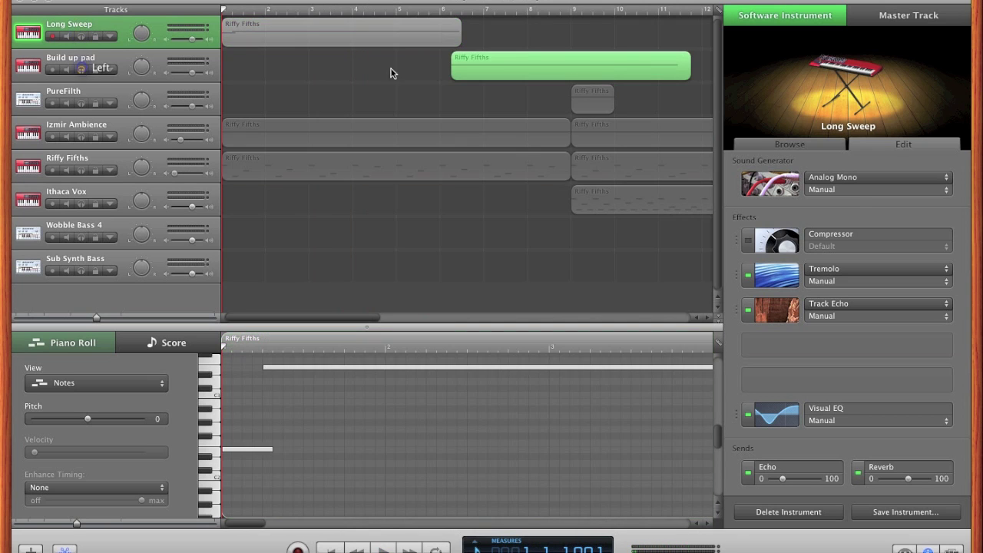
{"action": "left_click", "coordinate": [450, 9]}
{"action": "key", "text": "space"}
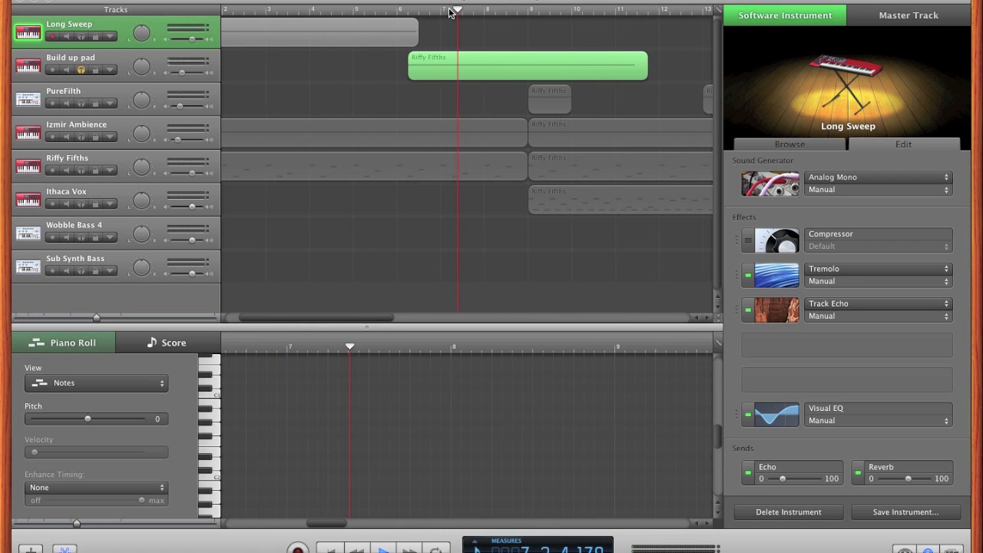
{"action": "left_click", "coordinate": [104, 61]}
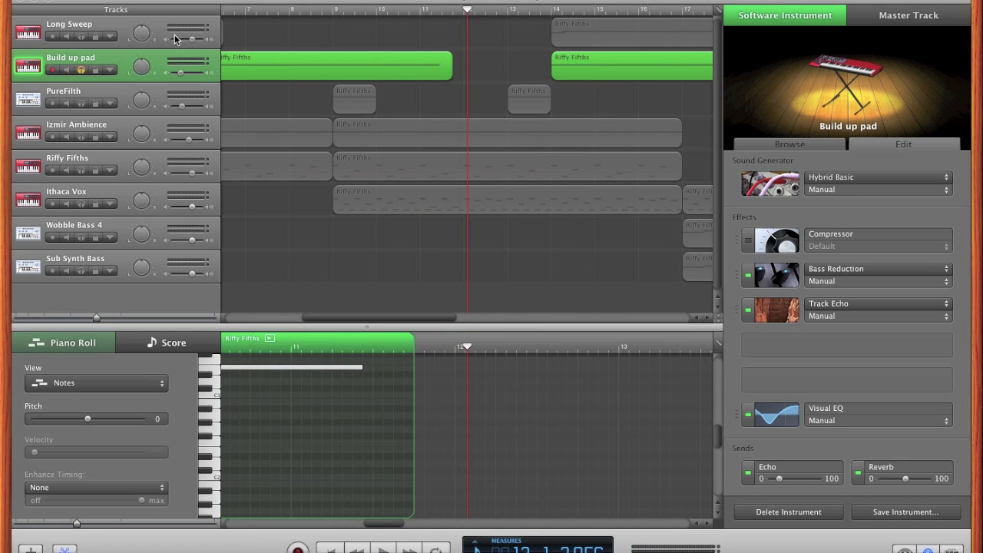
Set Hybrid Basic's Glide to 127 and check Volume (-8 dB) and the wheel values (Wheel to Cutoff -64).
{"action": "left_click", "coordinate": [762, 178]}
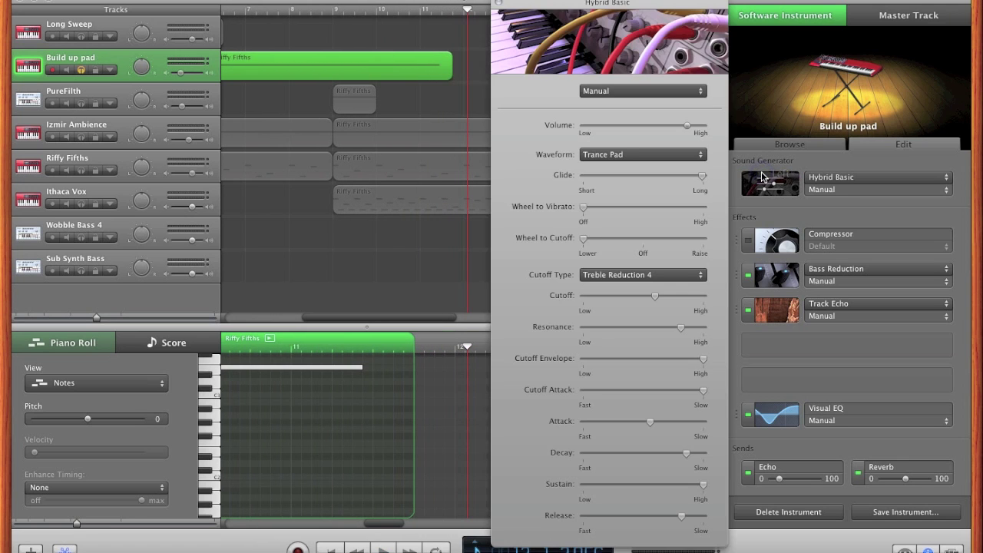
{"action": "left_click_drag", "start_coordinate": [708, 179], "coordinate": [714, 178]}
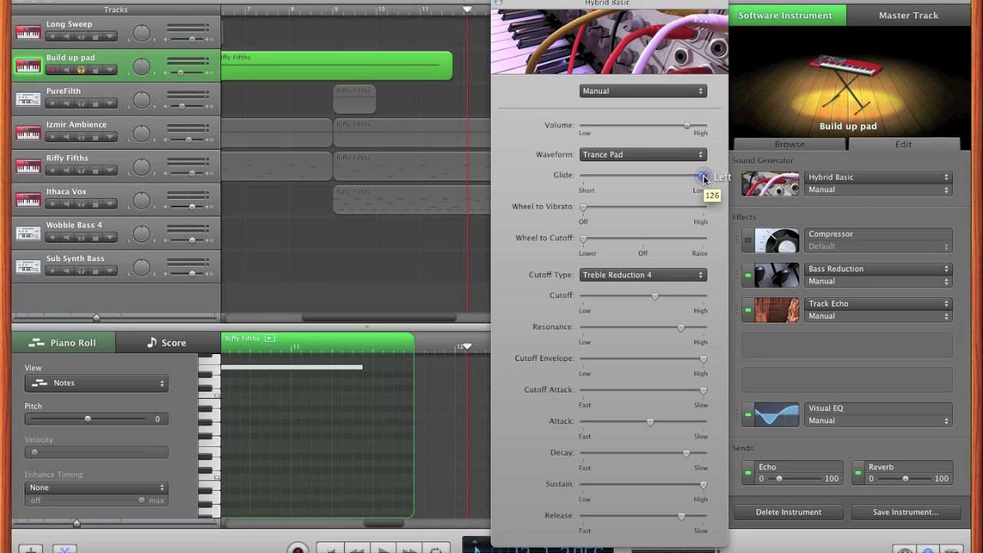
{"action": "left_click", "coordinate": [687, 126]}
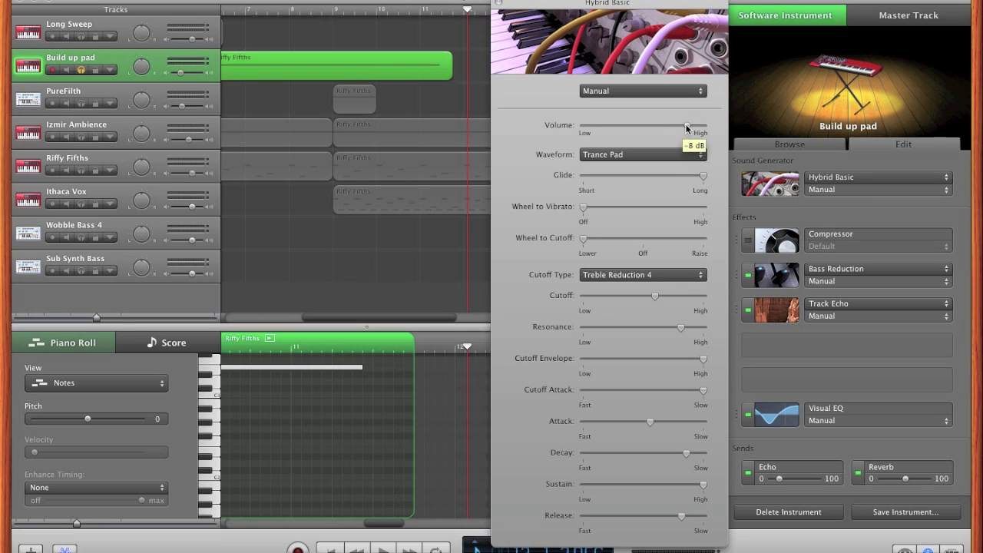
{"action": "left_click", "coordinate": [583, 212]}
{"action": "left_click", "coordinate": [584, 238]}
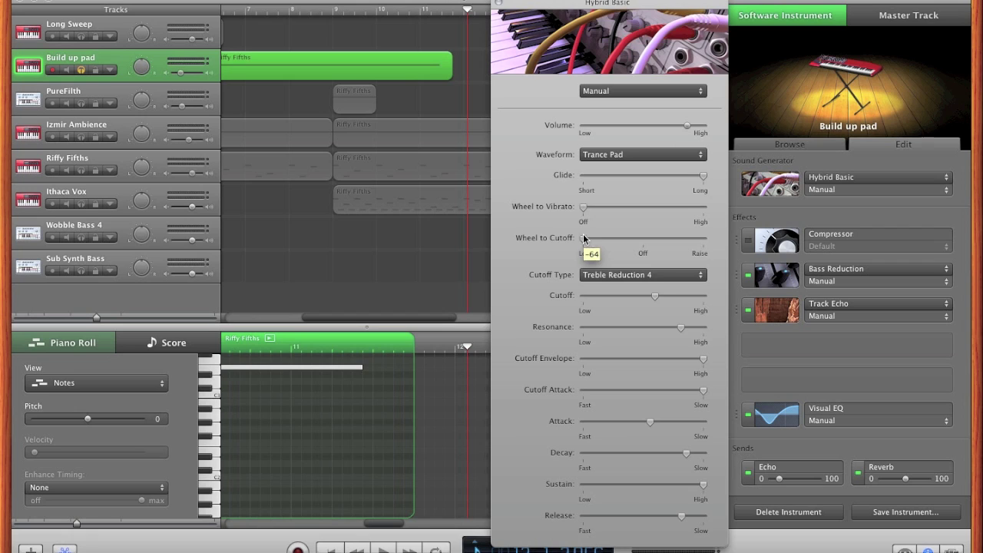
Read the filter and envelope values: Cutoff 60.2 %, Resonance 81.8 %, Decay 109, Sustain 127, Release 104.
{"action": "left_click", "coordinate": [656, 295]}
{"action": "left_click", "coordinate": [682, 328]}
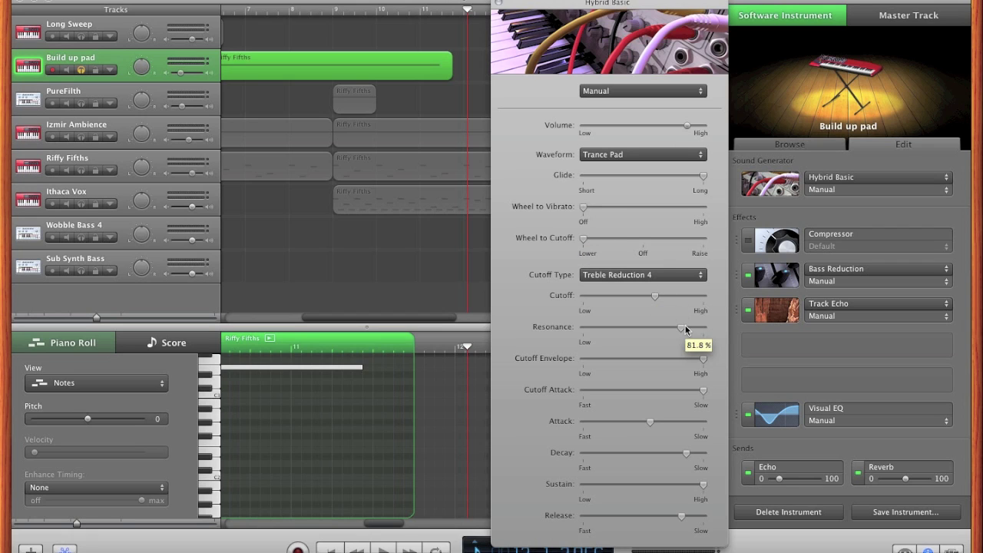
{"action": "left_click", "coordinate": [704, 360]}
{"action": "left_click", "coordinate": [705, 390]}
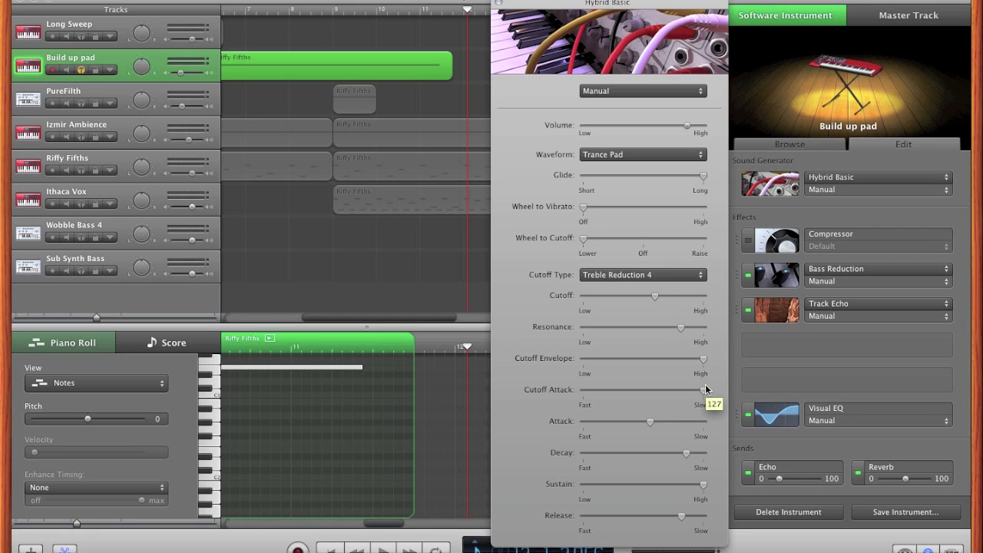
{"action": "left_click", "coordinate": [651, 421]}
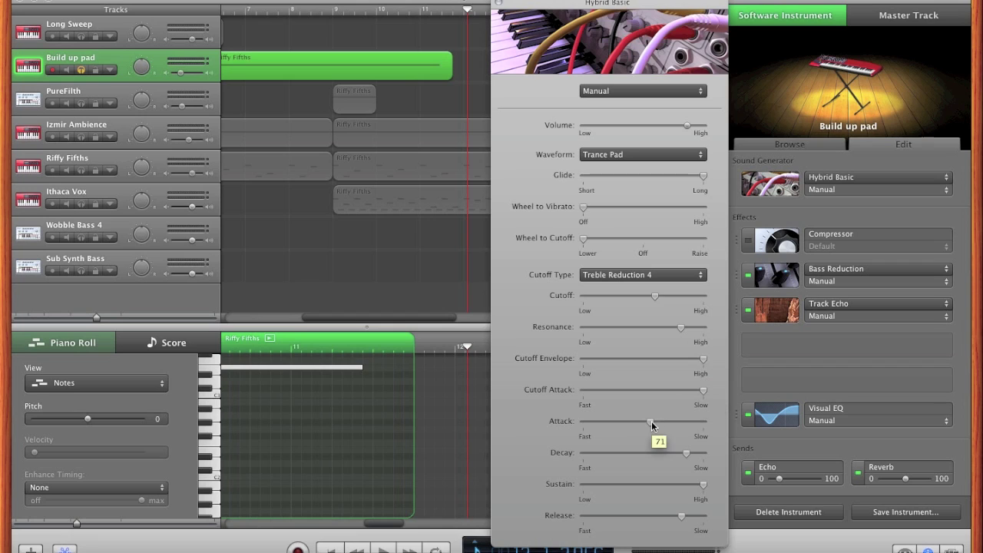
{"action": "left_click", "coordinate": [687, 454]}
{"action": "left_click", "coordinate": [705, 484]}
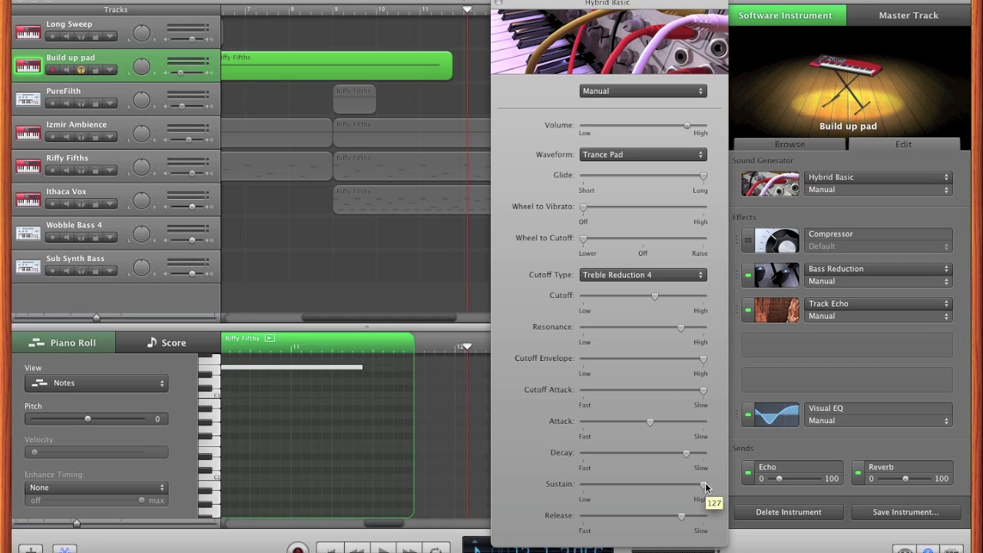
{"action": "left_click", "coordinate": [679, 515]}
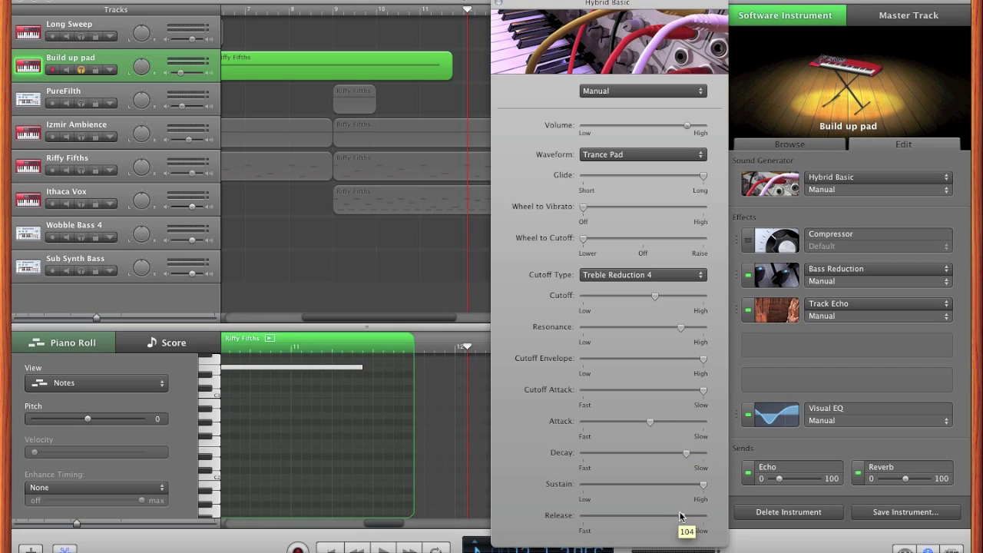
Close Hybrid Basic, unsolo Build up pad, select PureFilth, and move the playhead to bar 9.
{"action": "left_click", "coordinate": [498, 4]}
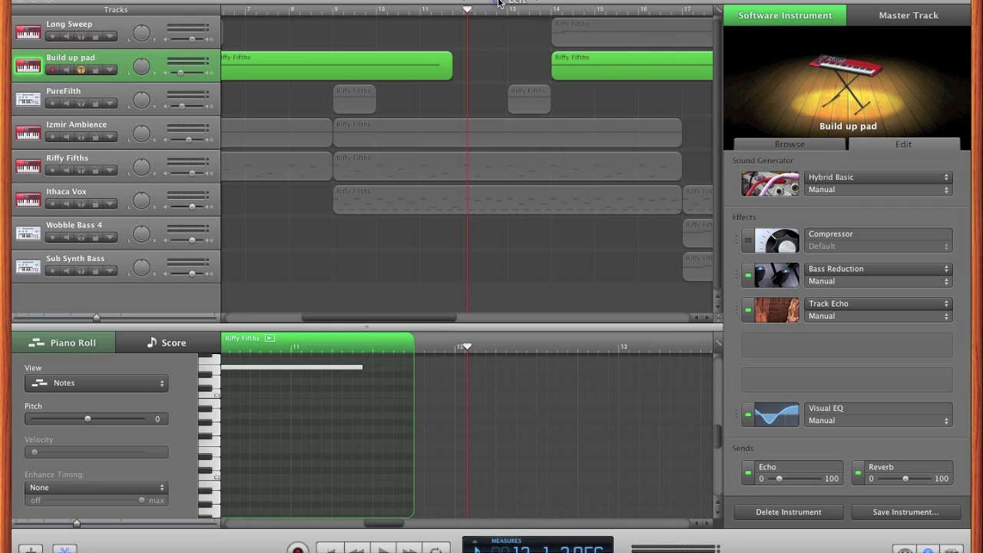
{"action": "left_click", "coordinate": [80, 70]}
{"action": "left_click", "coordinate": [87, 90]}
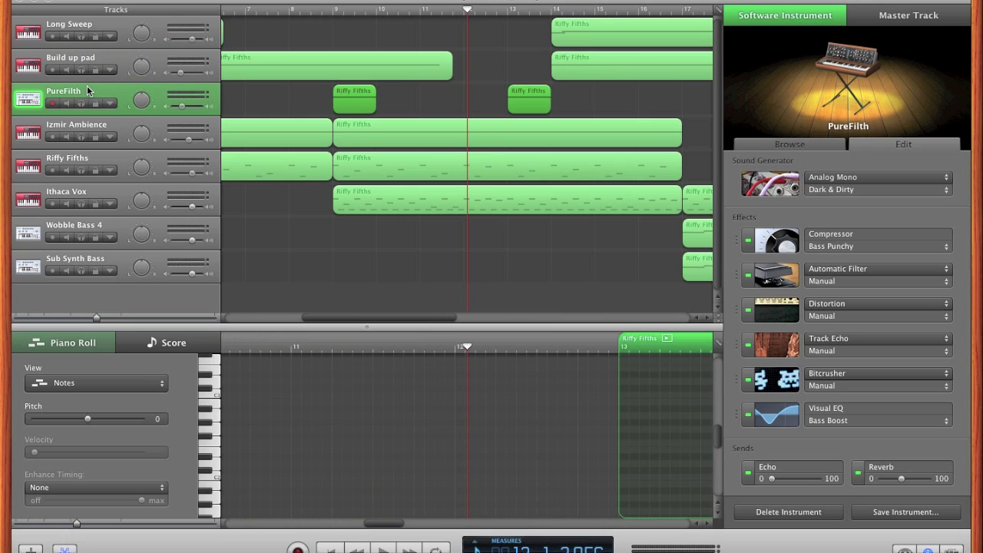
{"action": "left_click", "coordinate": [331, 10]}
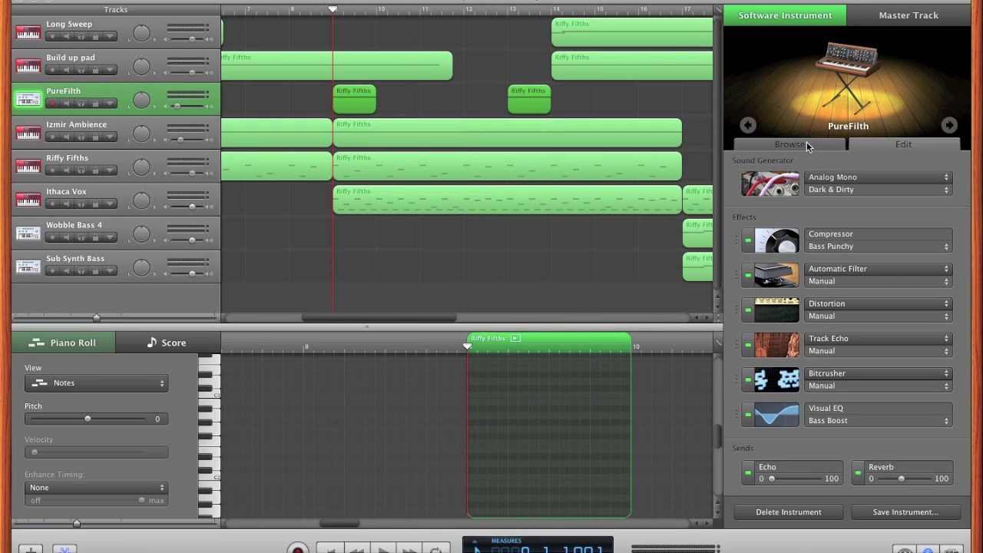
Review PureFilth's Dark & Dirty Analog Mono generator settings, then close its window.
{"action": "left_click", "coordinate": [770, 182]}
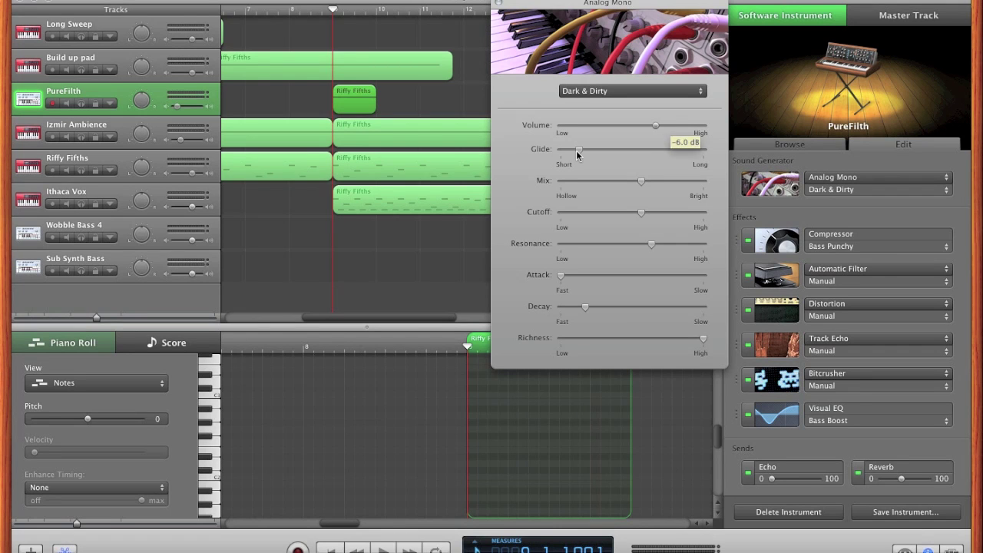
{"action": "mouse_move", "coordinate": [579, 152]}
{"action": "mouse_move", "coordinate": [644, 213]}
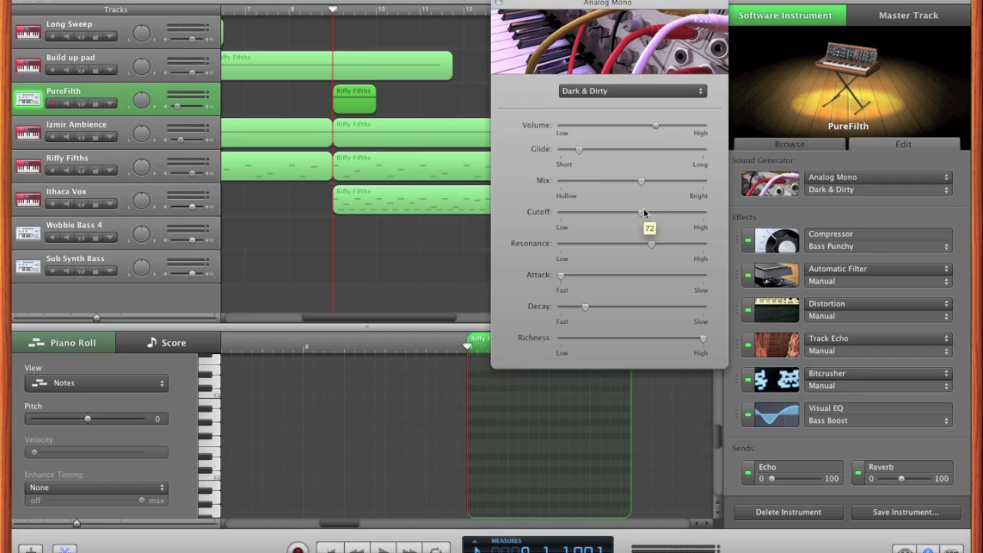
{"action": "mouse_move", "coordinate": [560, 281]}
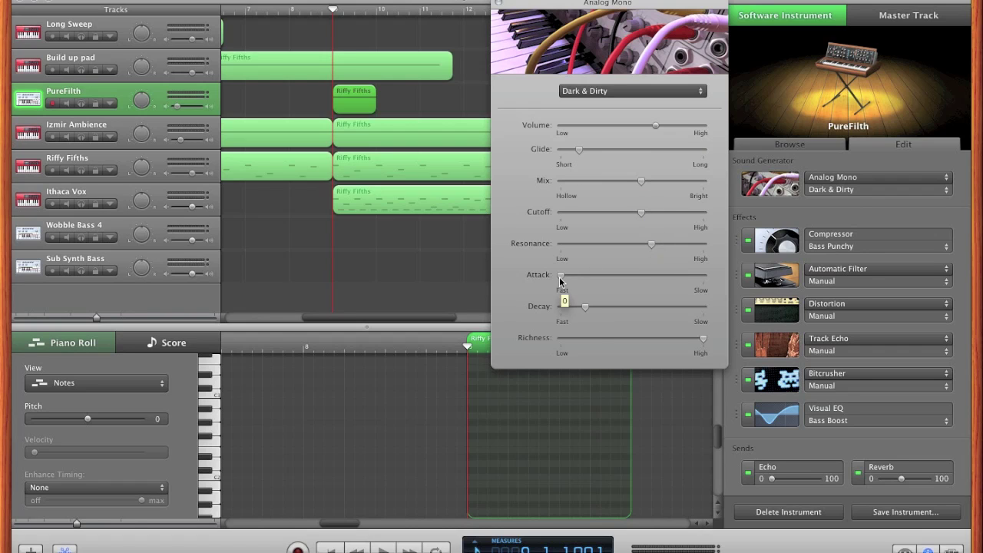
{"action": "mouse_move", "coordinate": [703, 340]}
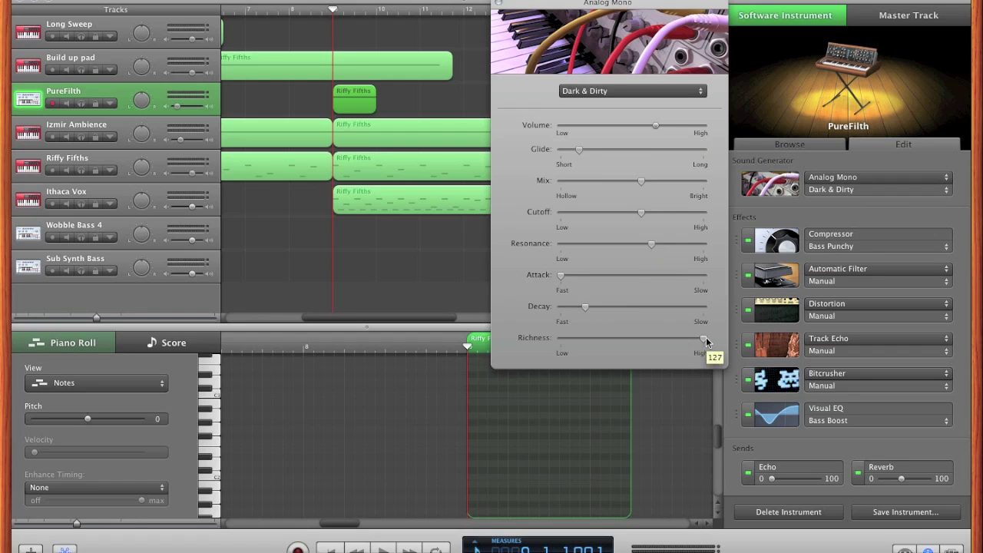
{"action": "left_click", "coordinate": [498, 6]}
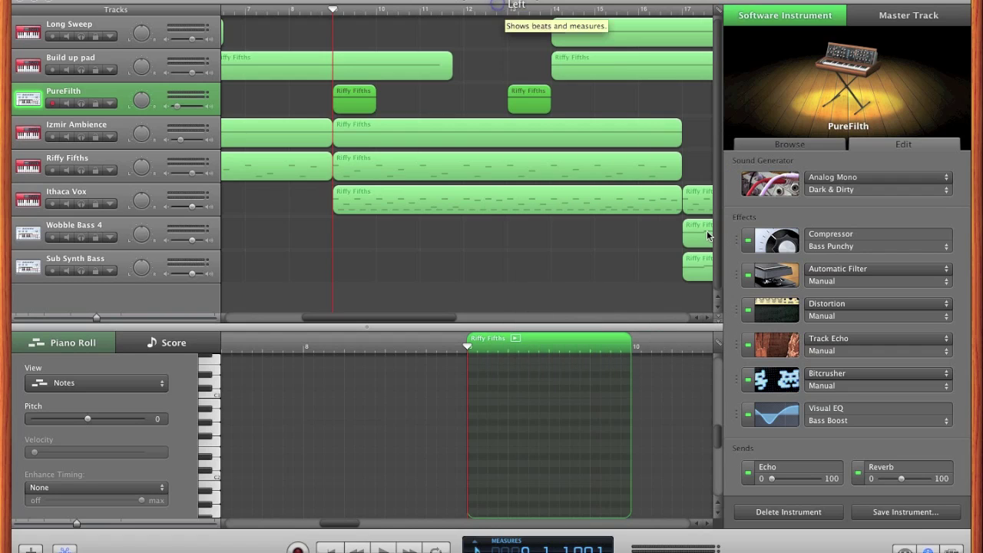
Review PureFilth's Automatic Filter and Distortion settings, closing each editor afterwards.
{"action": "left_click", "coordinate": [777, 274]}
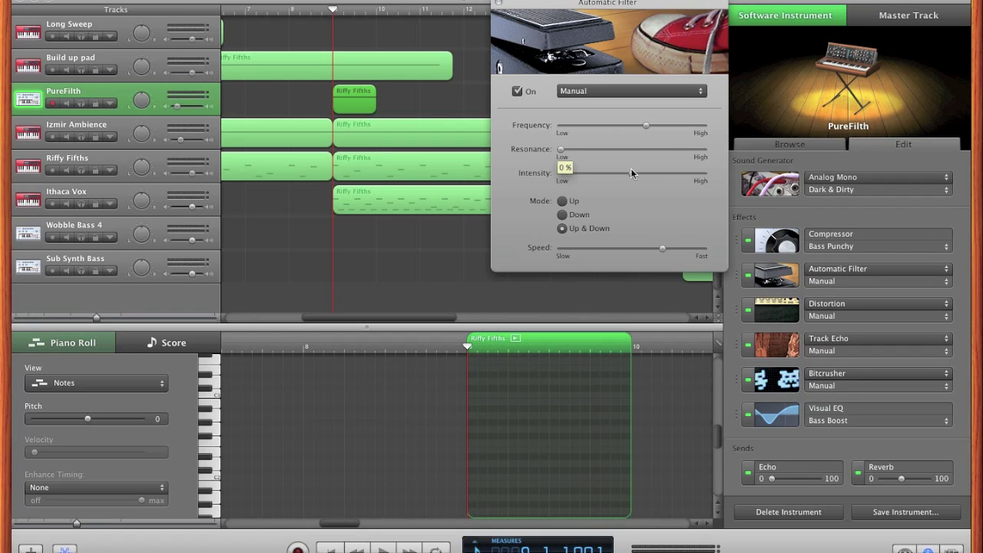
{"action": "mouse_move", "coordinate": [631, 169]}
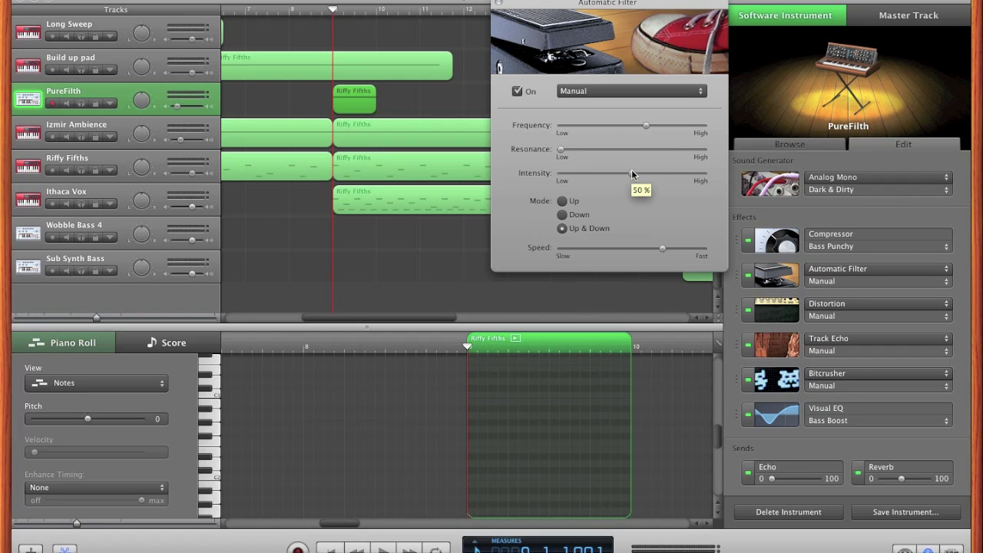
{"action": "left_click", "coordinate": [496, 3]}
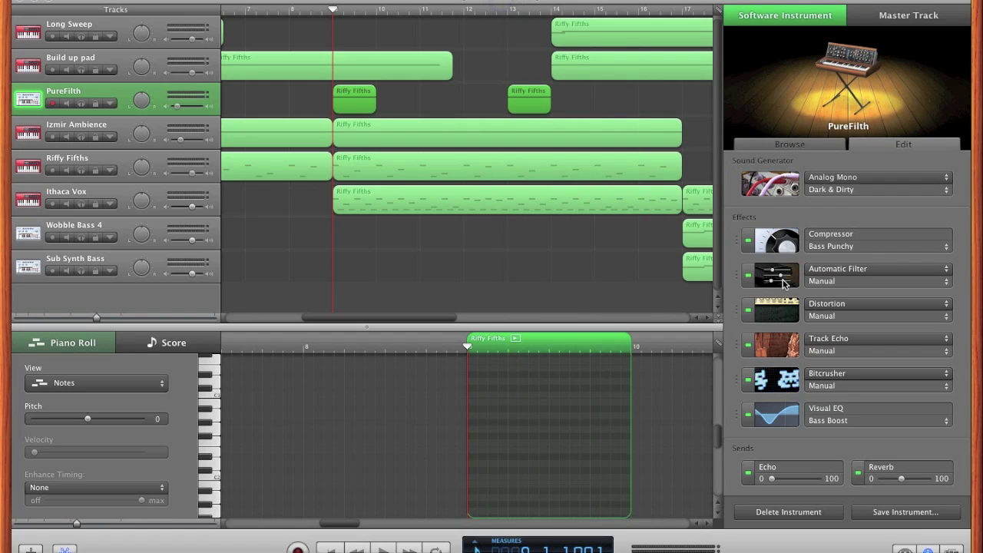
{"action": "left_click", "coordinate": [776, 309]}
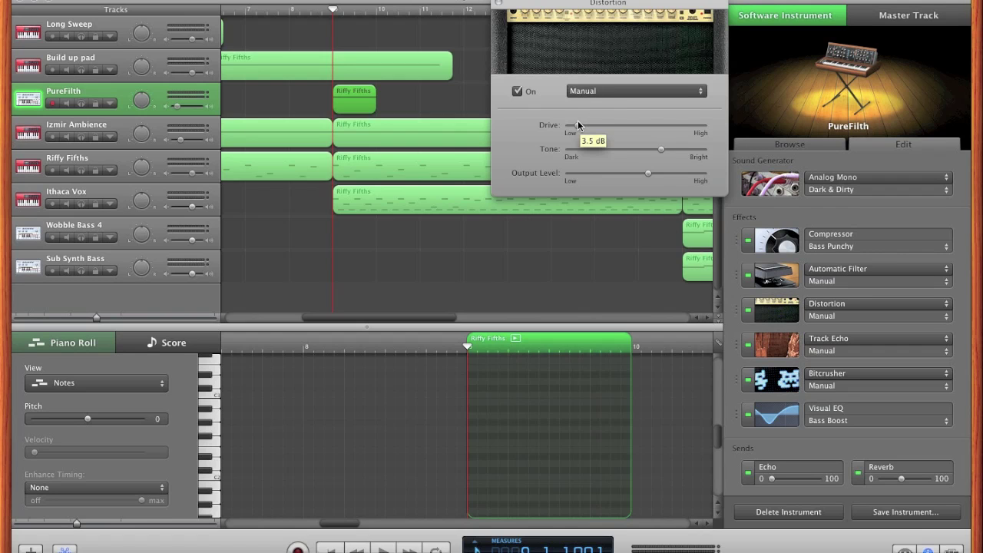
{"action": "mouse_move", "coordinate": [660, 149]}
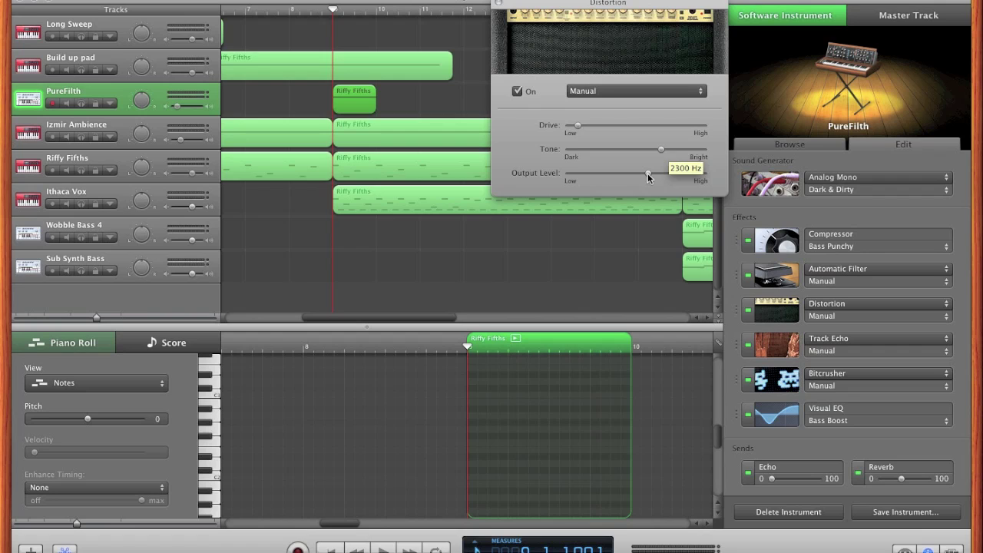
{"action": "mouse_move", "coordinate": [648, 175]}
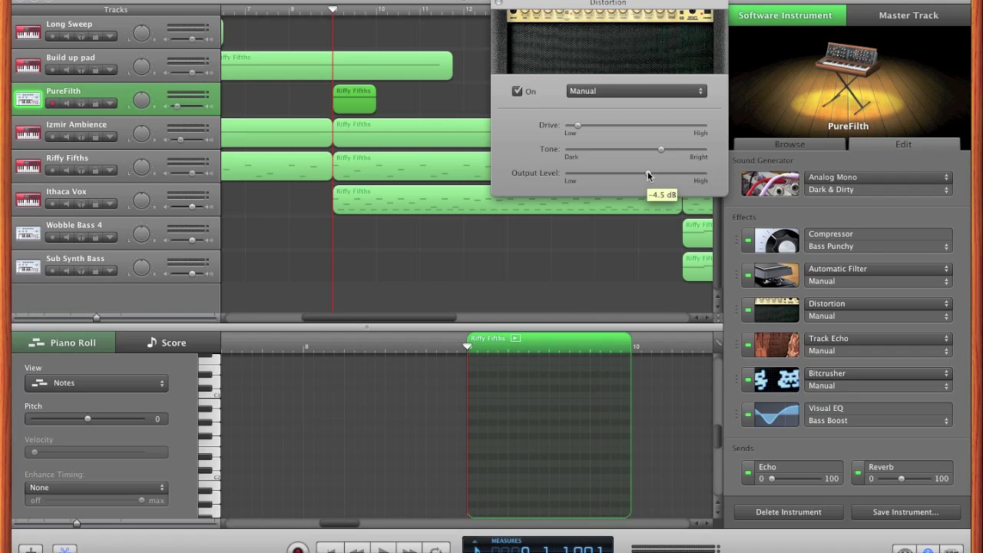
{"action": "left_click", "coordinate": [497, 3]}
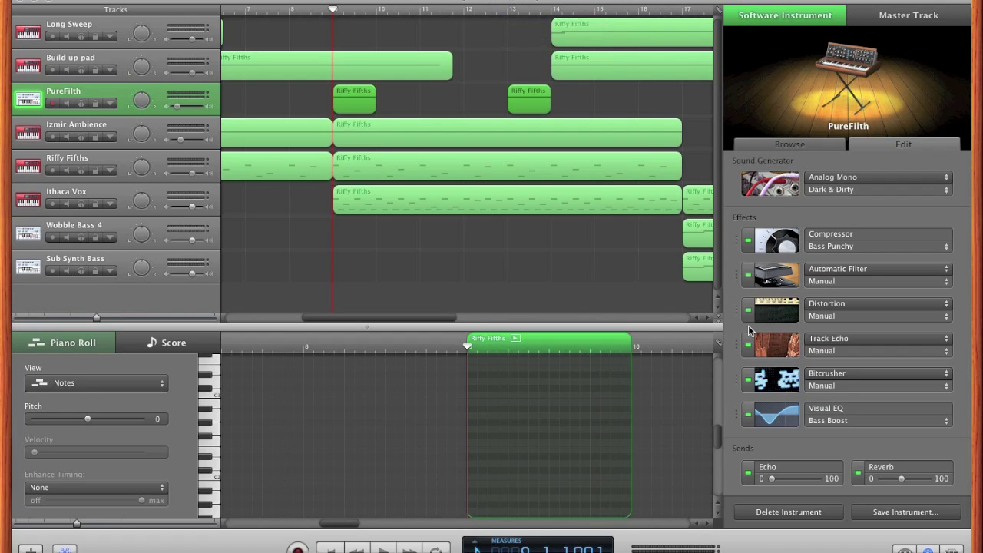
Check the Track Echo and Bitcrusher settings, then open Visual EQ showing the Bass Boost curve.
{"action": "left_click", "coordinate": [776, 345]}
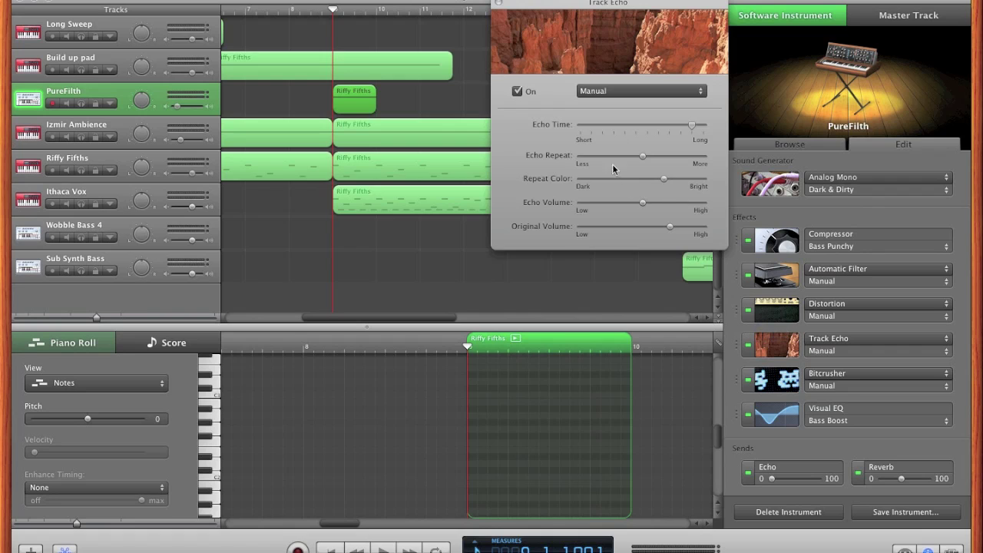
{"action": "left_click", "coordinate": [497, 3]}
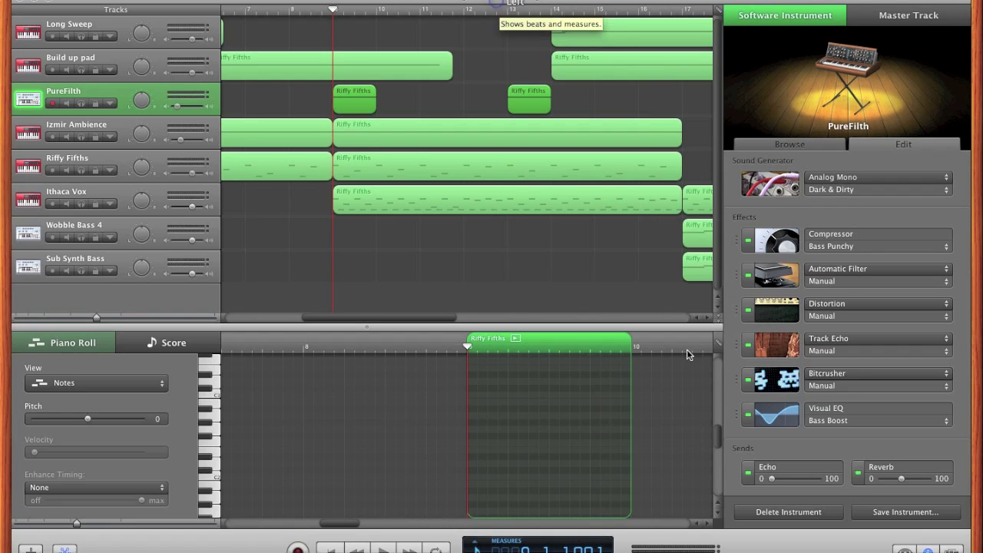
{"action": "left_click", "coordinate": [775, 379]}
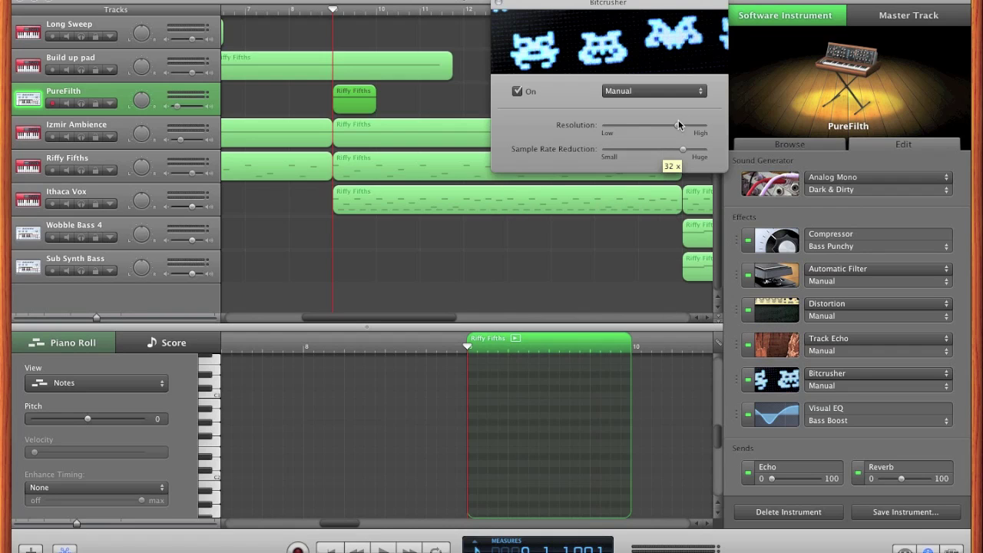
{"action": "mouse_move", "coordinate": [679, 125]}
{"action": "mouse_move", "coordinate": [683, 149]}
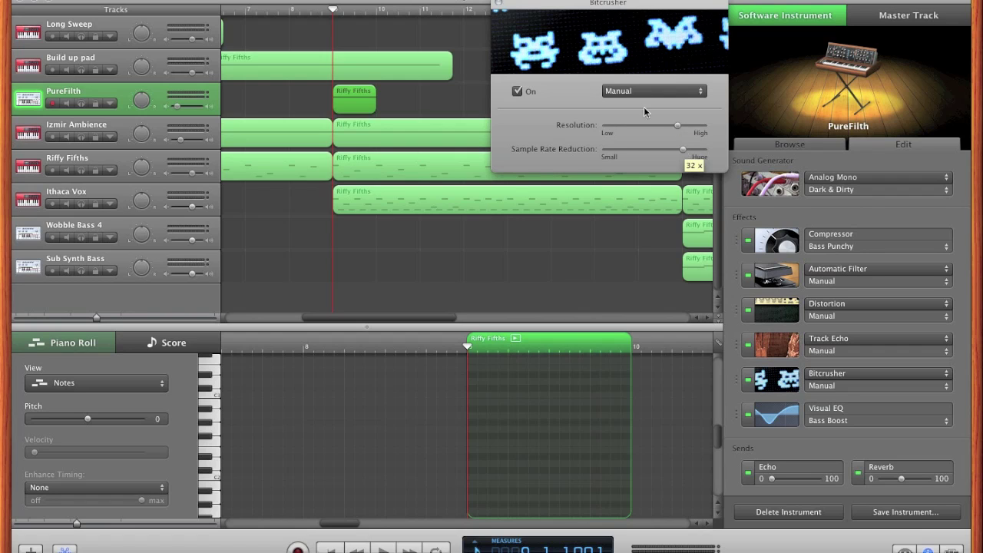
{"action": "left_click", "coordinate": [498, 4]}
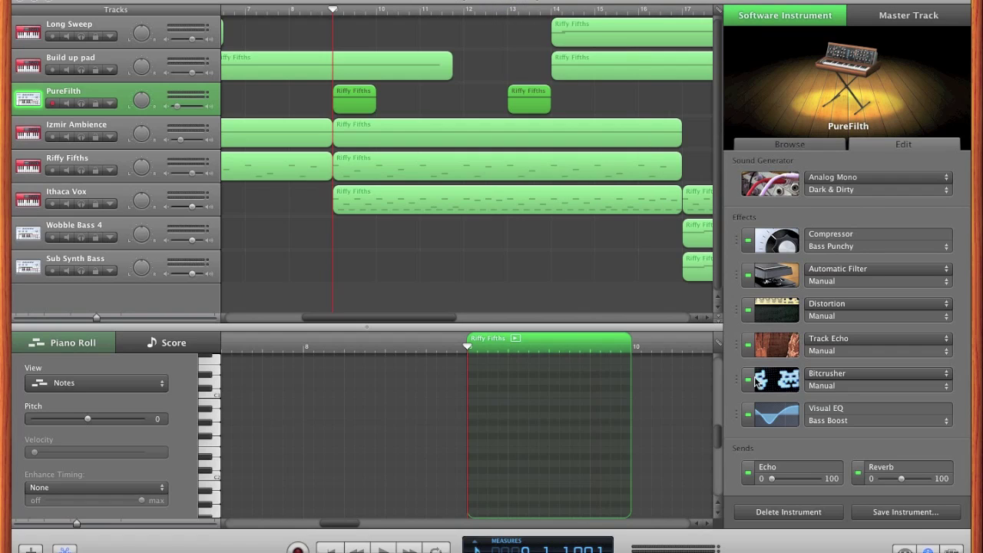
{"action": "left_click", "coordinate": [775, 414]}
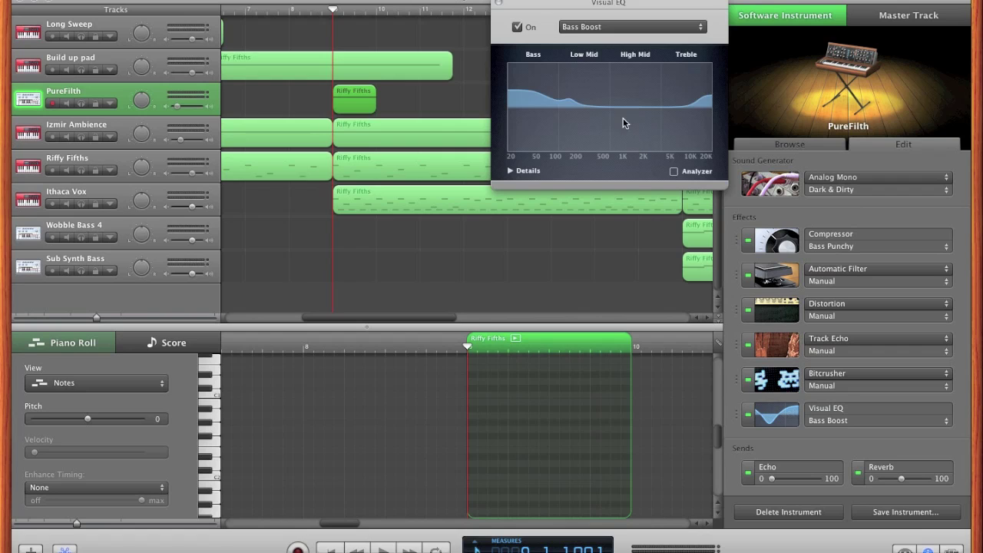
Close Visual EQ, check PureFilth's Reverb send level, and deselect the Riffy Fifths region.
{"action": "left_click", "coordinate": [497, 3]}
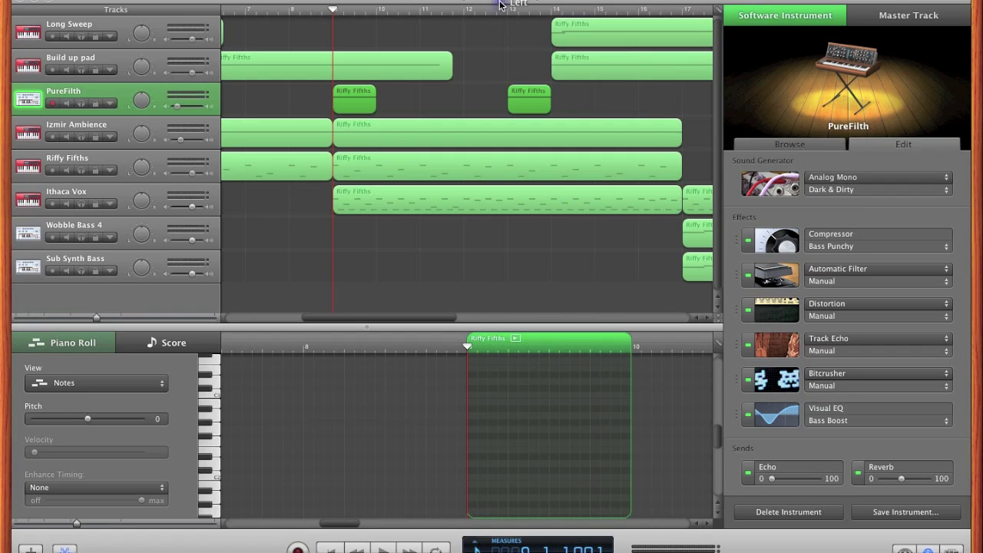
{"action": "left_click", "coordinate": [902, 479]}
{"action": "left_click", "coordinate": [400, 233]}
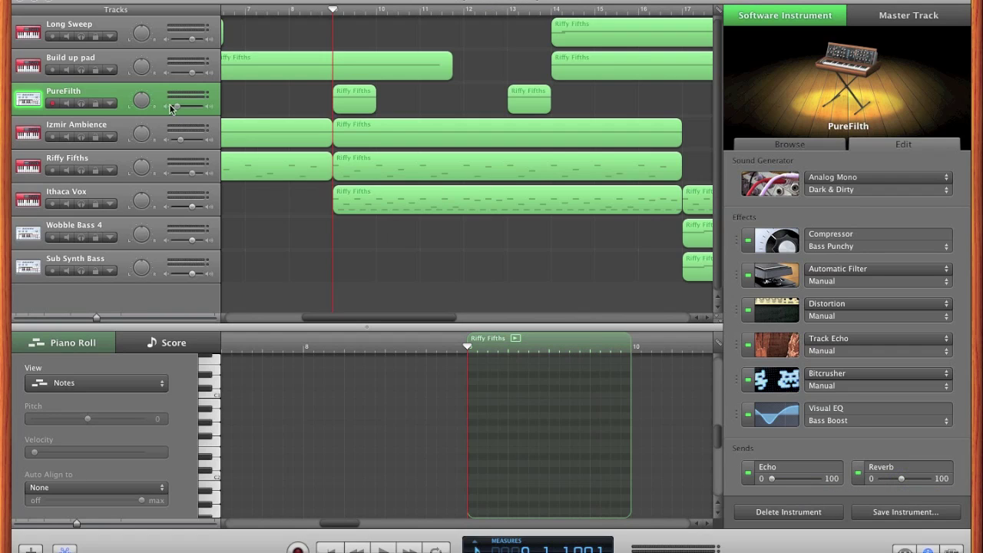
Play PureFilth soloed from measure 9 with its volume curve shown, then hide the curve and unsolo.
{"action": "left_click", "coordinate": [80, 102]}
{"action": "key", "text": "space"}
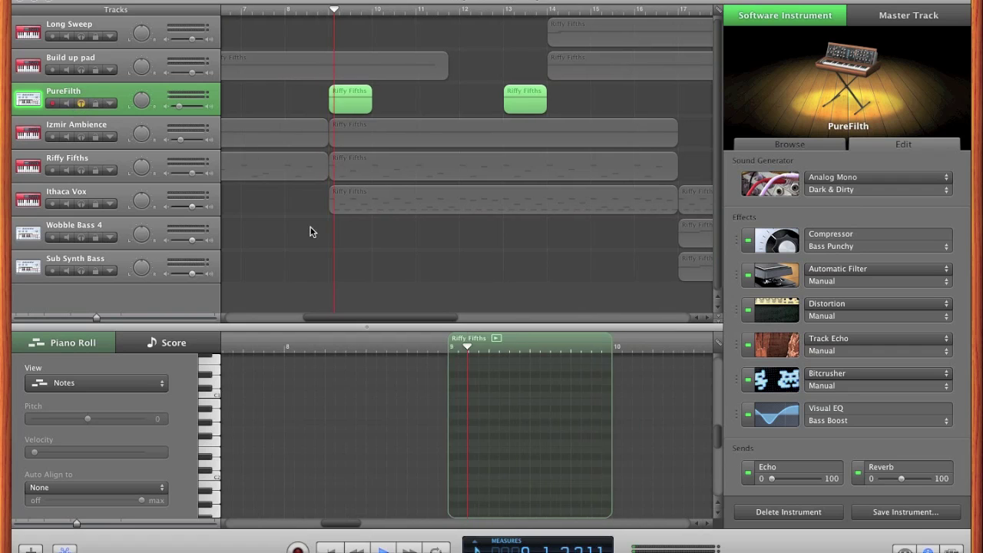
{"action": "left_click", "coordinate": [111, 103]}
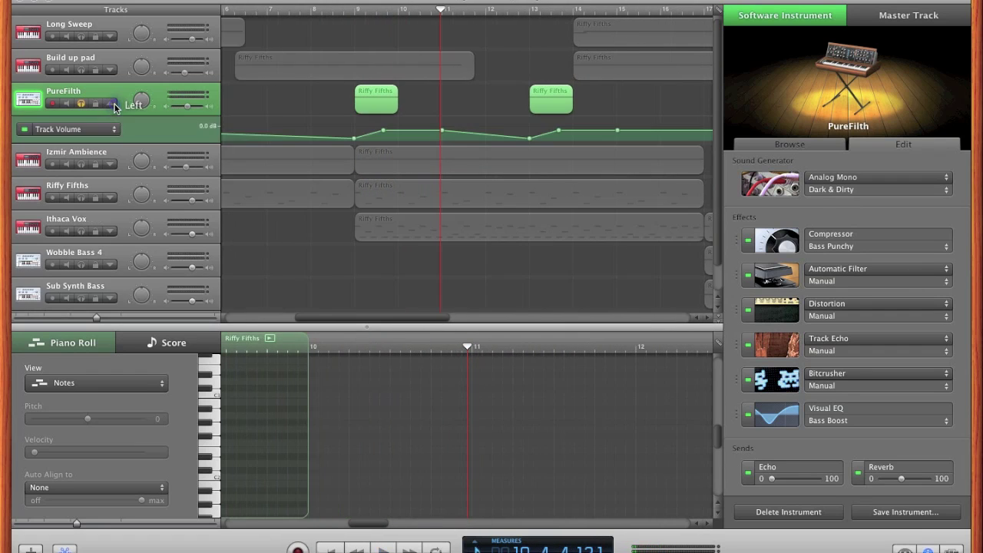
{"action": "left_click", "coordinate": [355, 12]}
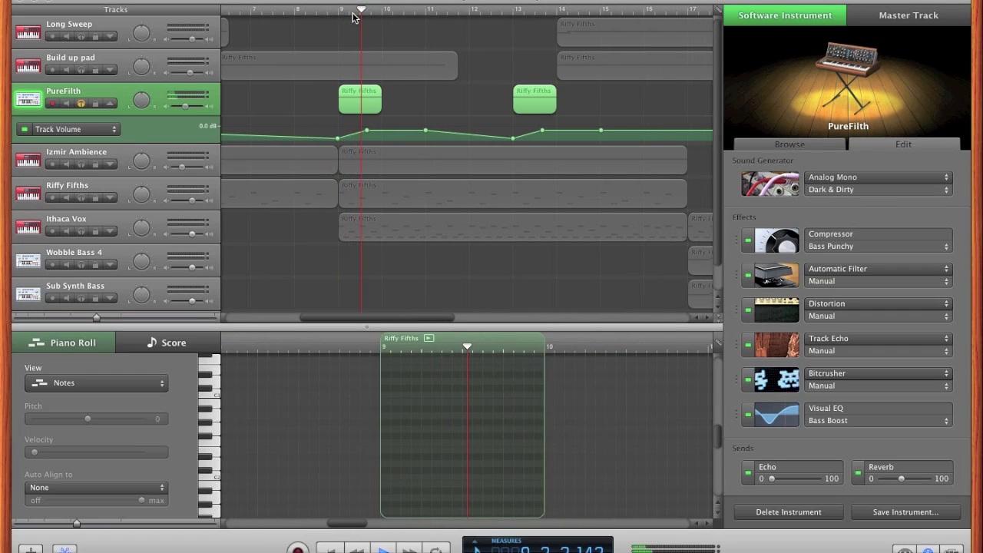
{"action": "left_click", "coordinate": [112, 107]}
{"action": "left_click", "coordinate": [81, 103]}
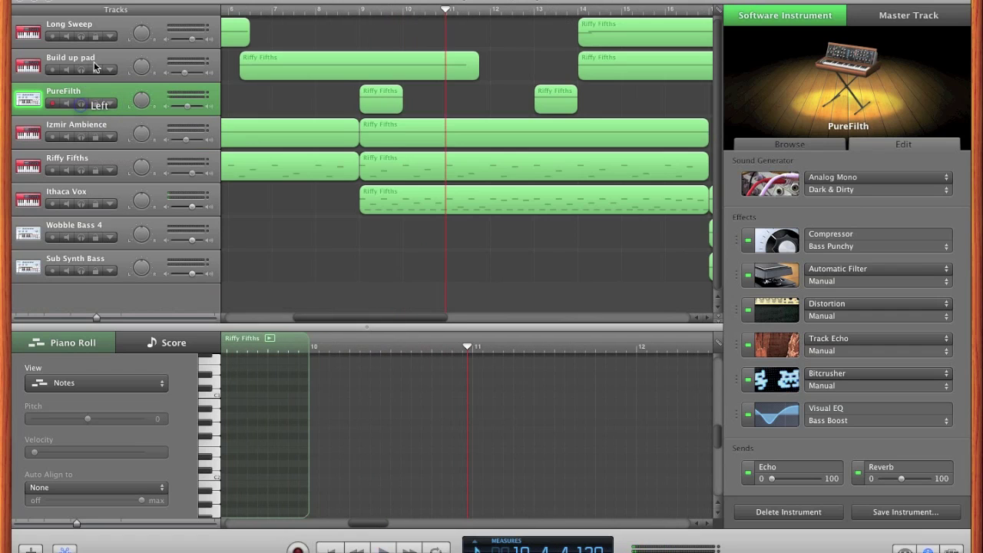
Select Build up pad and review its Bass Reduction effect settings.
{"action": "left_click", "coordinate": [102, 60]}
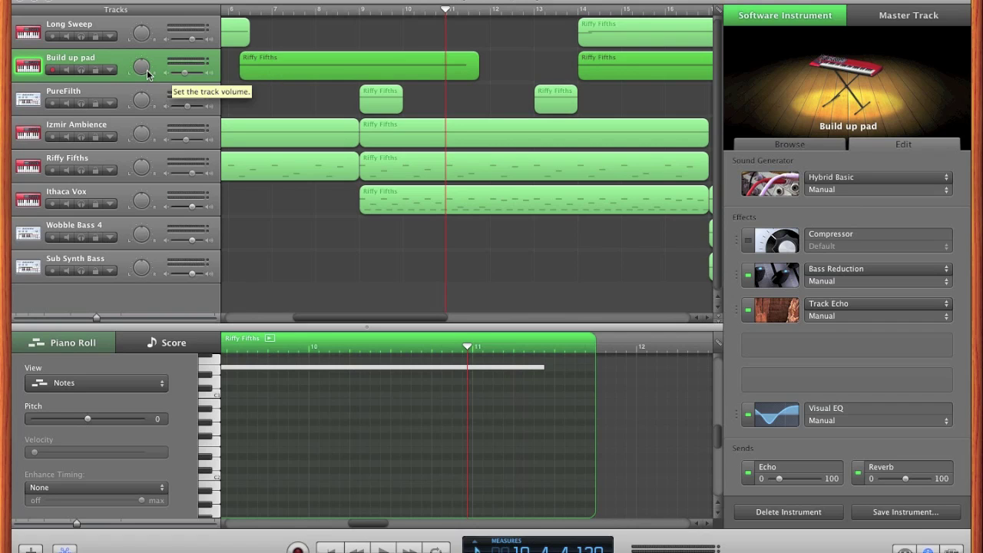
{"action": "left_click", "coordinate": [766, 274]}
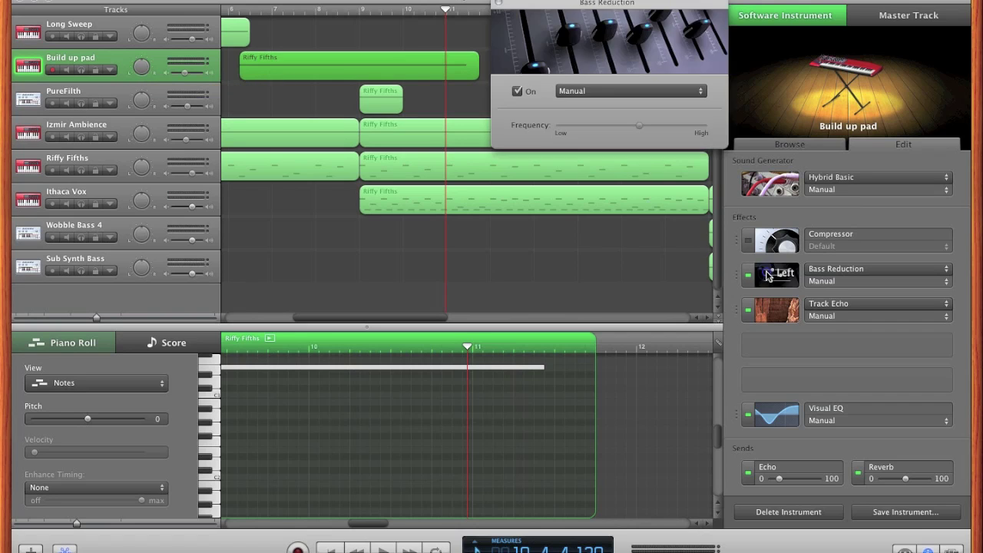
{"action": "left_click", "coordinate": [499, 5]}
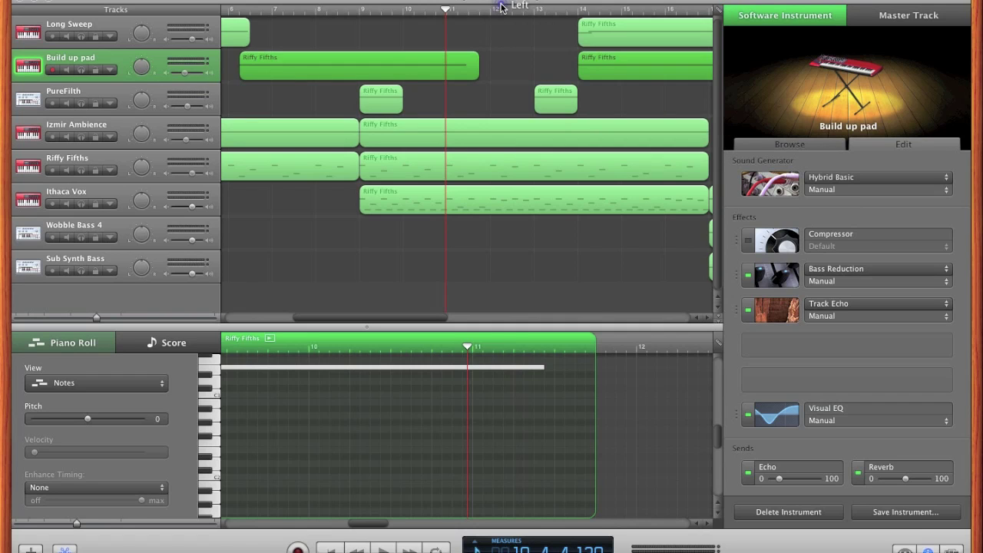
Show Build up pad's Bass Reduction Frequency automation, hide it, and select Izmir Ambience.
{"action": "left_click", "coordinate": [112, 70]}
{"action": "left_click", "coordinate": [107, 96]}
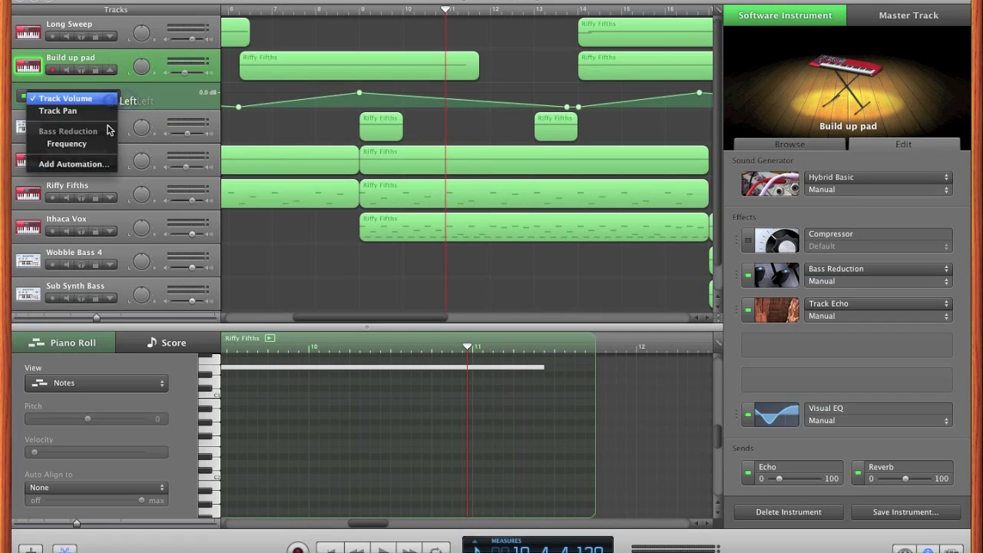
{"action": "left_click", "coordinate": [100, 142]}
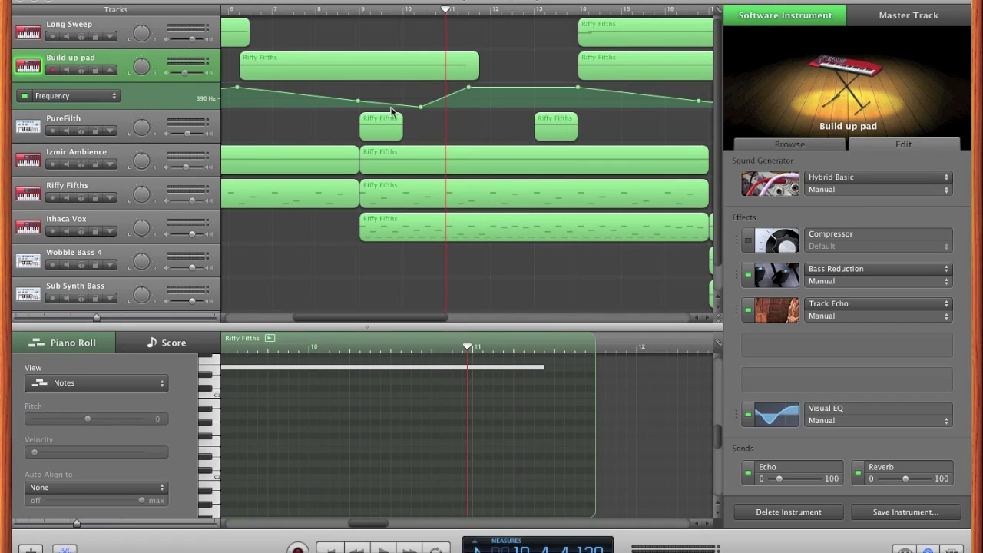
{"action": "left_click", "coordinate": [112, 70]}
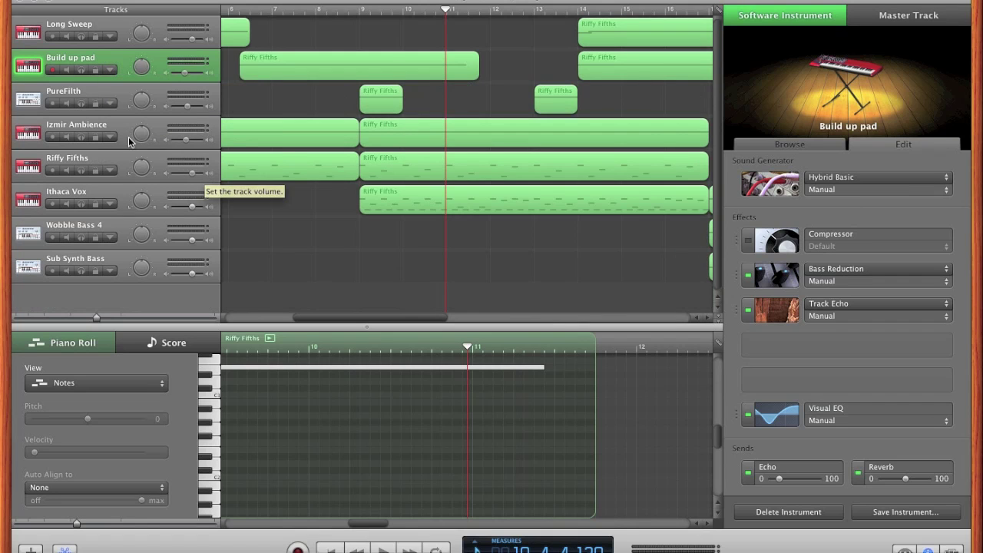
{"action": "left_click", "coordinate": [91, 137]}
Solo Izmir Ambience and play the song from the start.
{"action": "key", "text": "Return"}
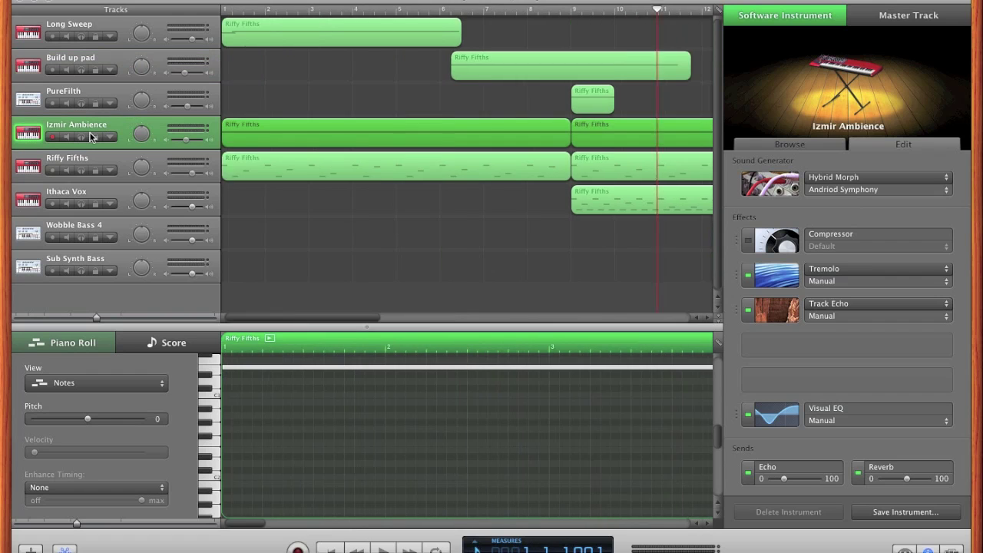
{"action": "left_click", "coordinate": [80, 138]}
{"action": "key", "text": "space"}
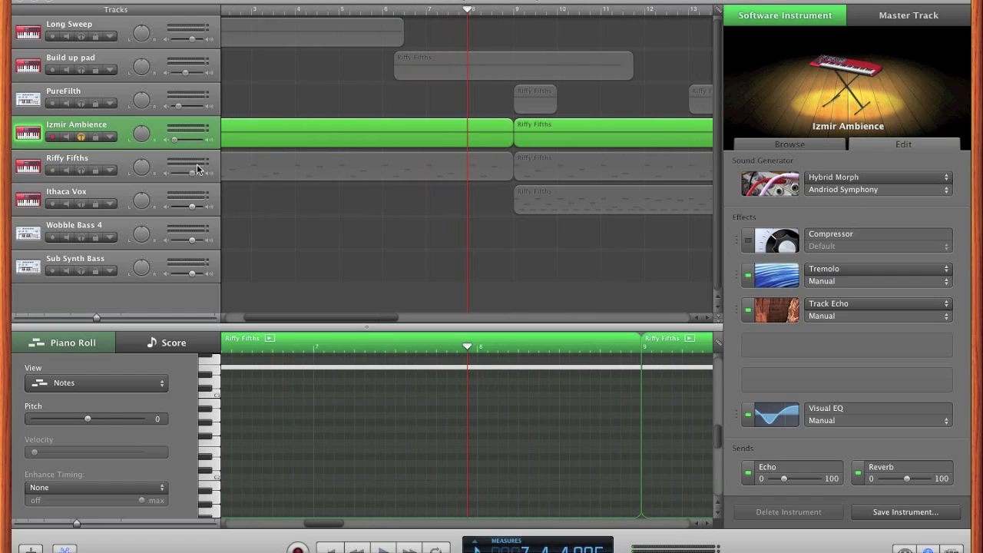
View Izmir Ambience's volume automation, hide it, unsolo the track, and select Riffy Fifths.
{"action": "left_click", "coordinate": [110, 138]}
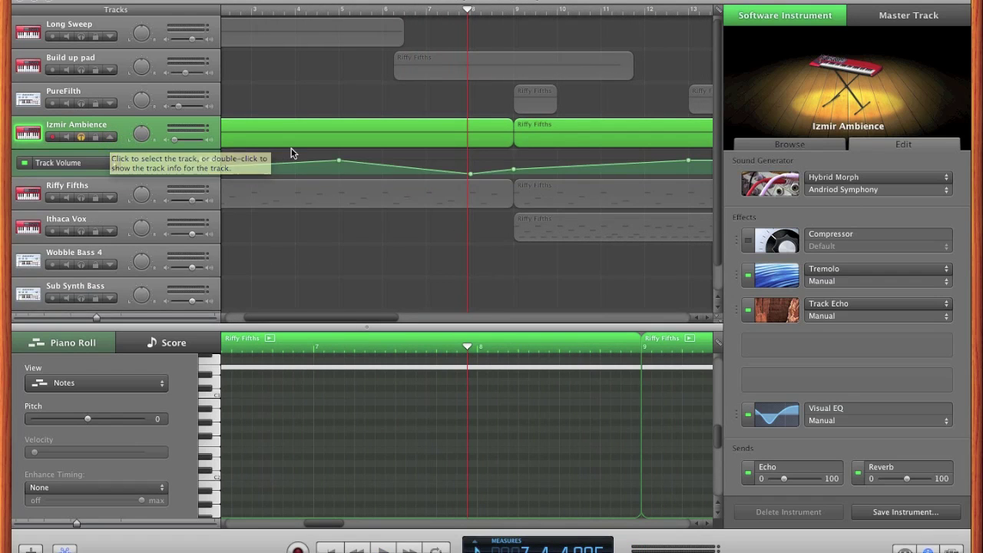
{"action": "scroll", "coordinate": [138, 142], "scroll_direction": "left", "scroll_amount": 3}
{"action": "left_click", "coordinate": [110, 138]}
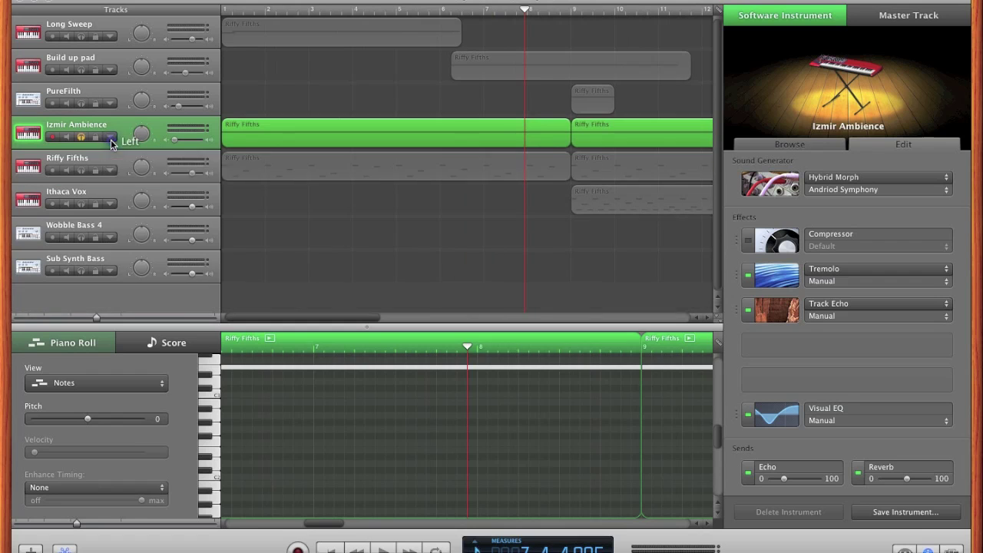
{"action": "left_click", "coordinate": [81, 138]}
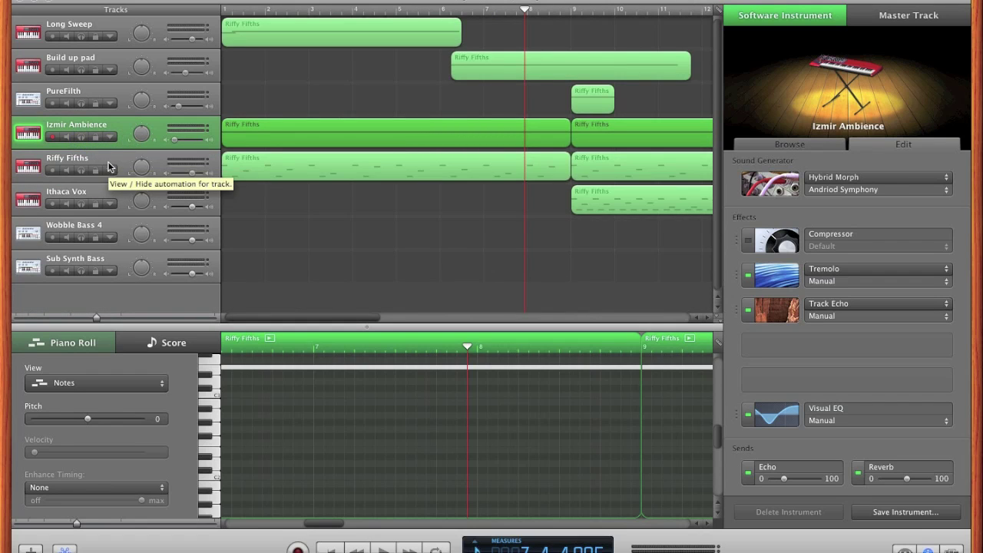
{"action": "left_click", "coordinate": [108, 163]}
Solo Riffy Fifths and play from the song start, then unsolo it and select Ithaca Vox.
{"action": "left_click", "coordinate": [80, 171]}
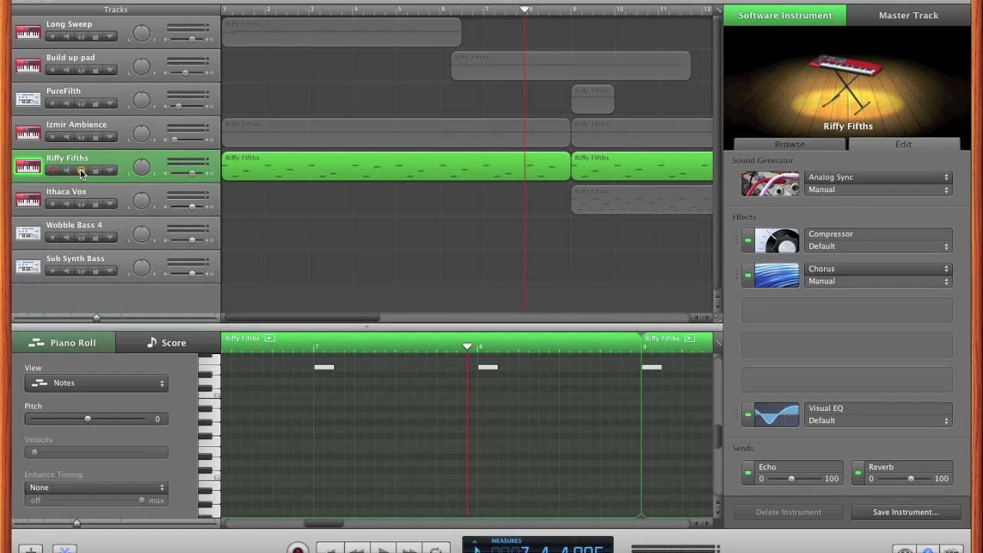
{"action": "key", "text": "Return"}
{"action": "key", "text": "space"}
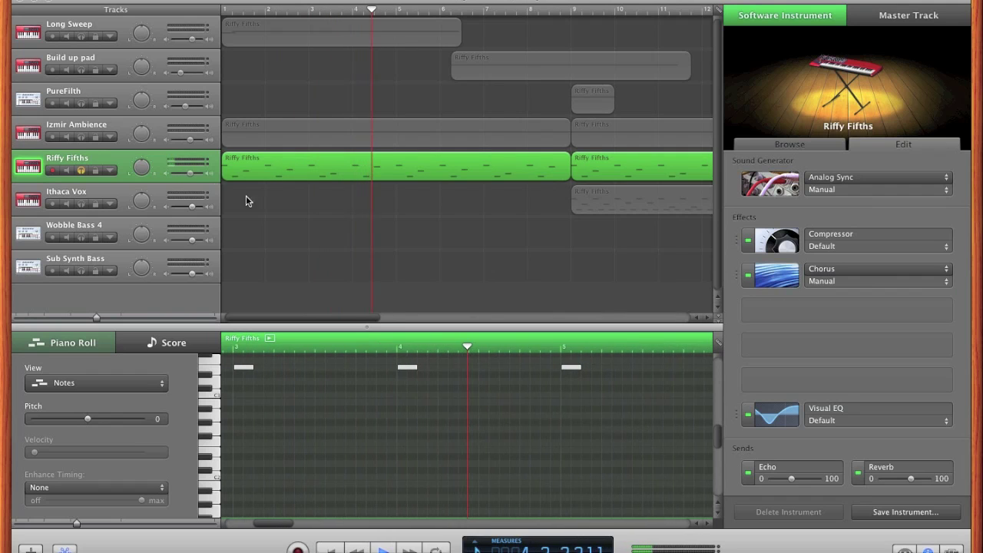
{"action": "left_click", "coordinate": [80, 170]}
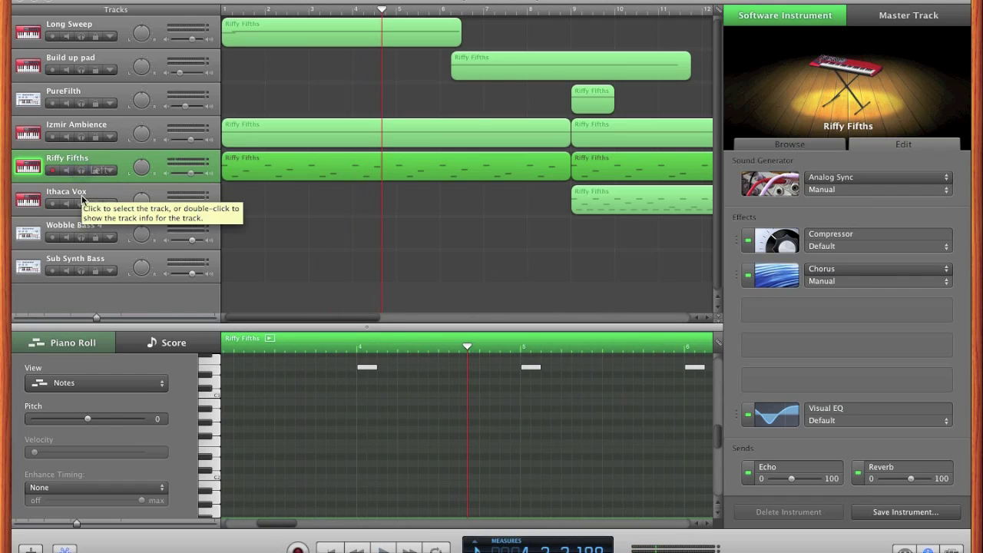
{"action": "left_click", "coordinate": [78, 193]}
Play Ithaca Vox soloed from measure 9, then unsolo it and move the playhead to measure 17.
{"action": "left_click", "coordinate": [573, 9]}
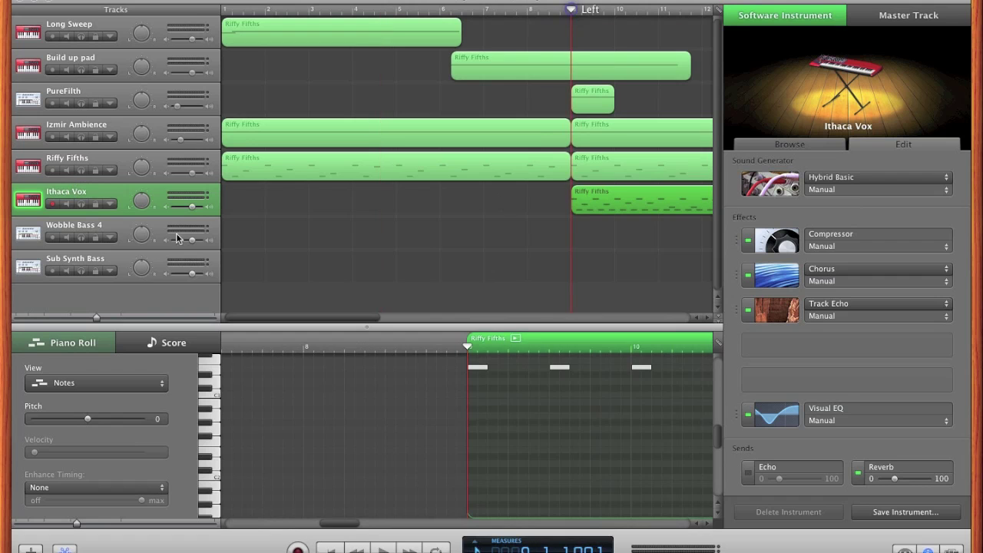
{"action": "left_click", "coordinate": [82, 203]}
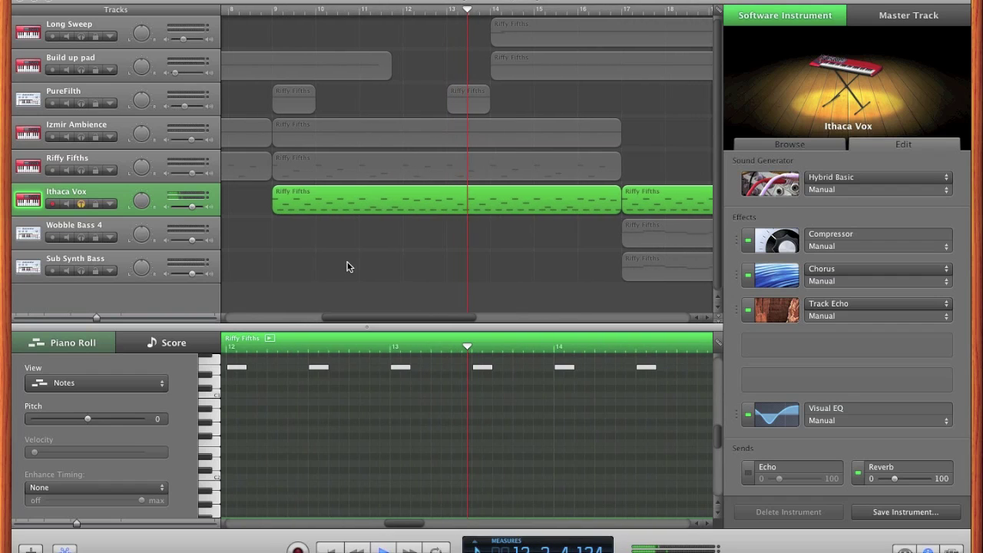
{"action": "key", "text": "space"}
{"action": "key", "text": "Return"}
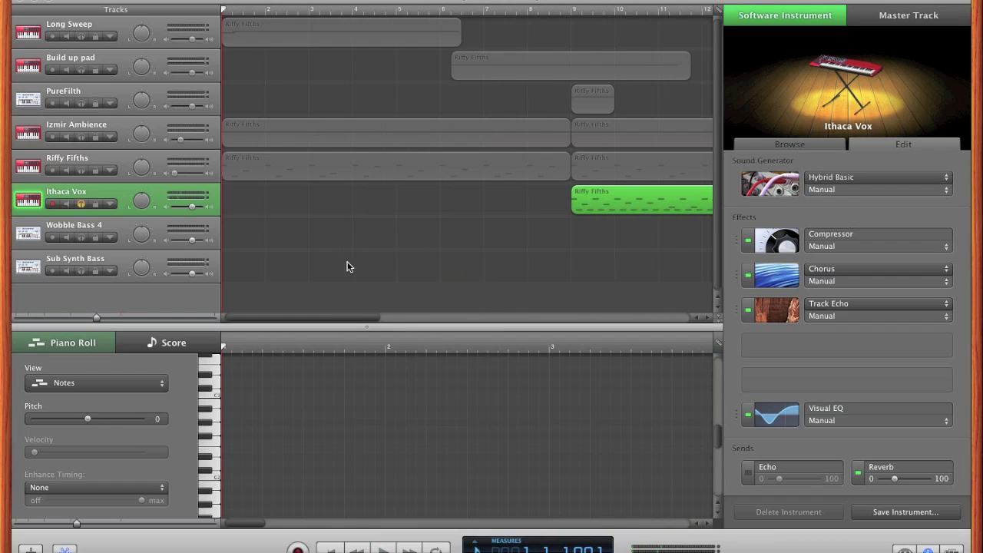
{"action": "left_click", "coordinate": [81, 205]}
{"action": "scroll", "coordinate": [308, 228], "scroll_direction": "right", "scroll_amount": 10}
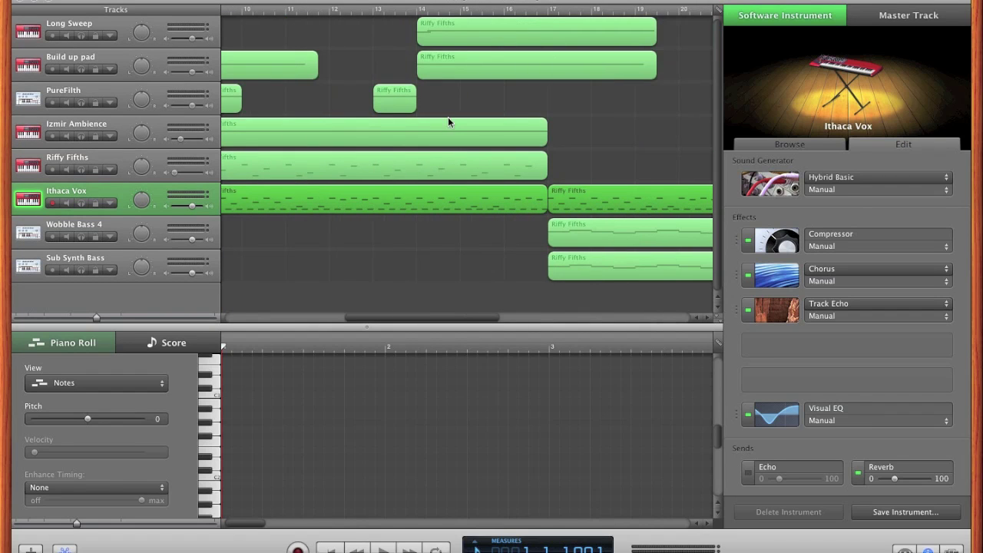
{"action": "left_click", "coordinate": [548, 11]}
Play Wobble Bass 4 soloed from measure 17, then unsolo and select it.
{"action": "left_click", "coordinate": [80, 237]}
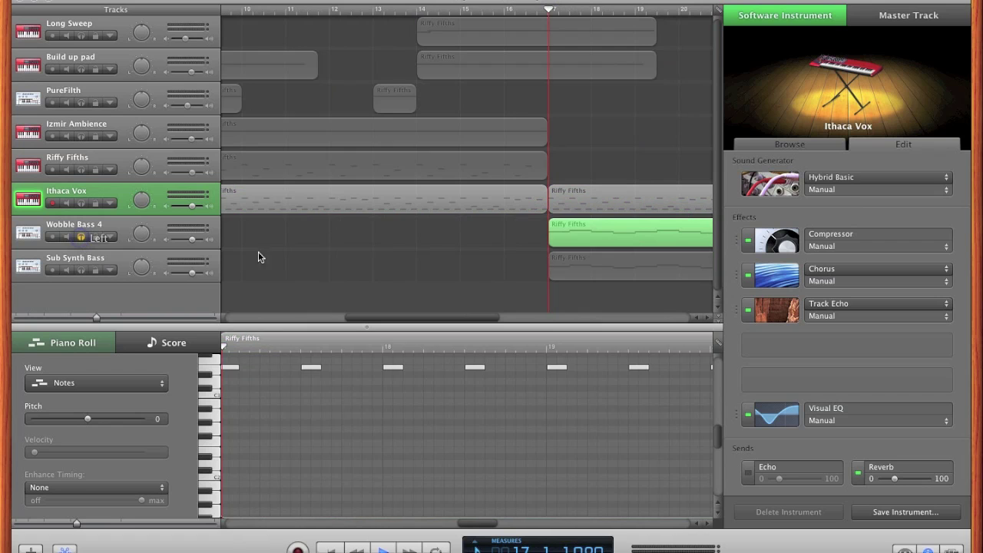
{"action": "key", "text": "space"}
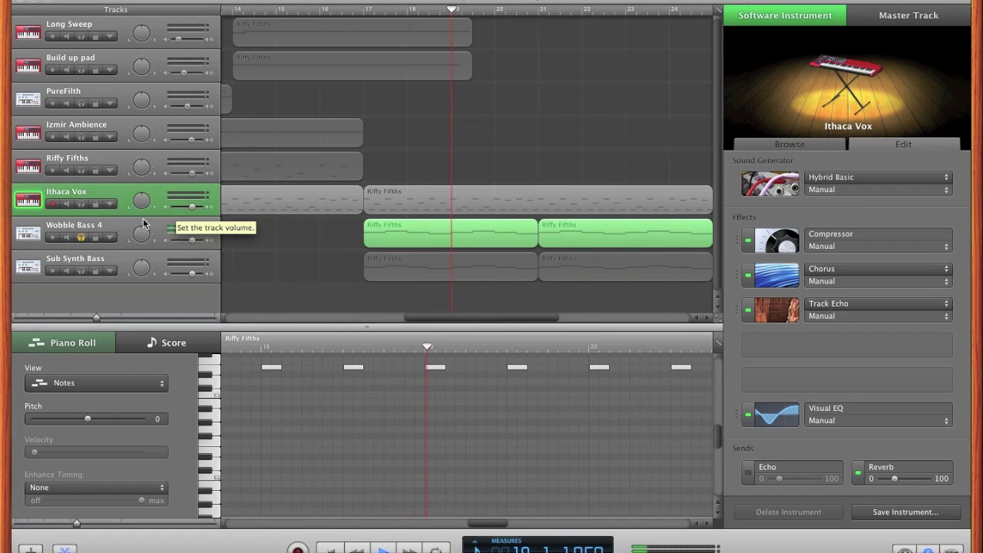
{"action": "left_click", "coordinate": [81, 237]}
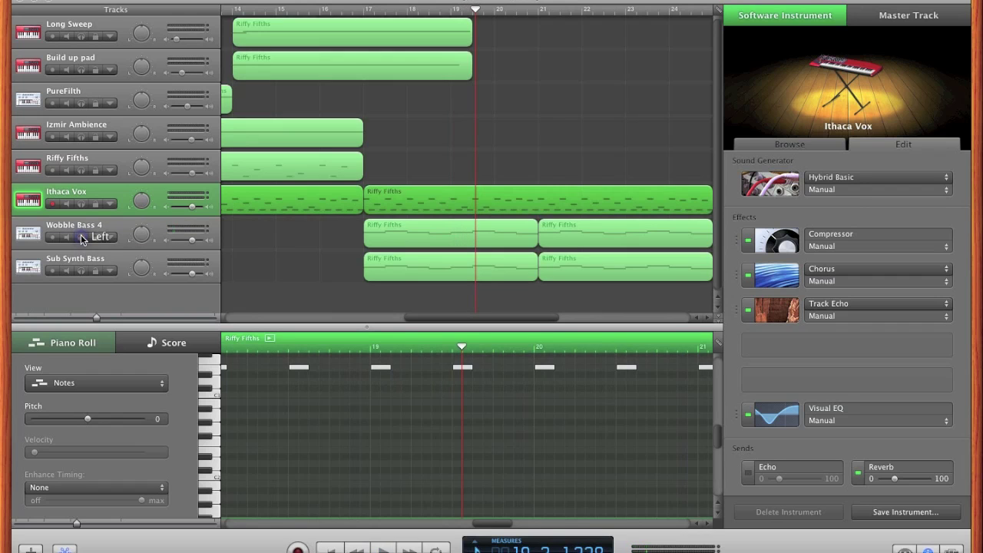
{"action": "left_click", "coordinate": [84, 226]}
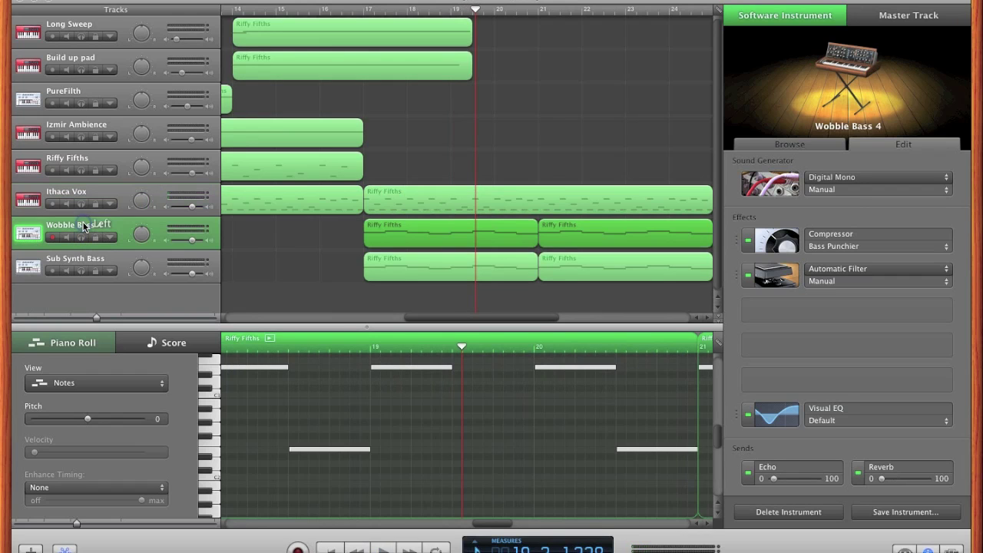
Inspect Wobble Bass 4's Digital Mono generator (volume -18 dB, harmonics and distortion 127), then close it.
{"action": "left_click", "coordinate": [757, 180]}
{"action": "mouse_move", "coordinate": [638, 129]}
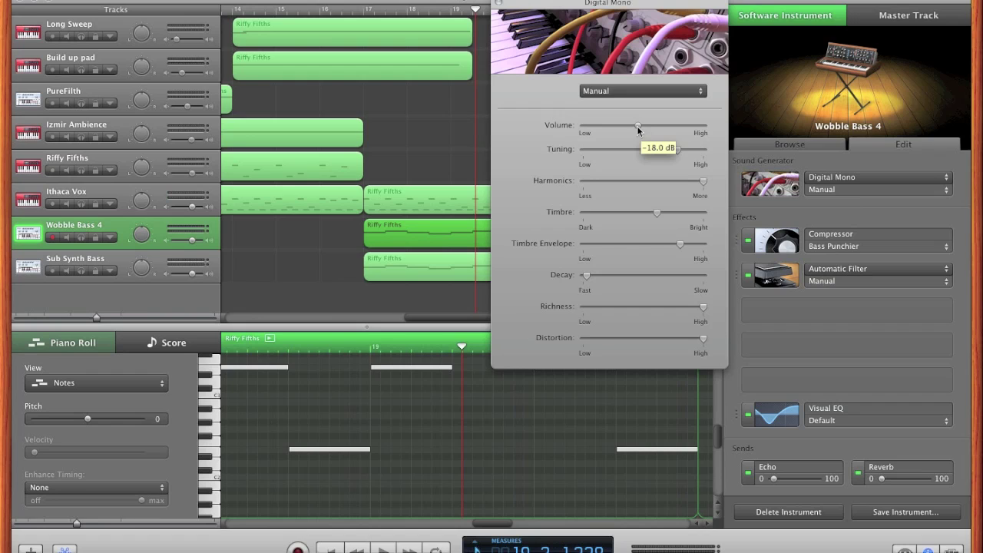
{"action": "mouse_move", "coordinate": [677, 155]}
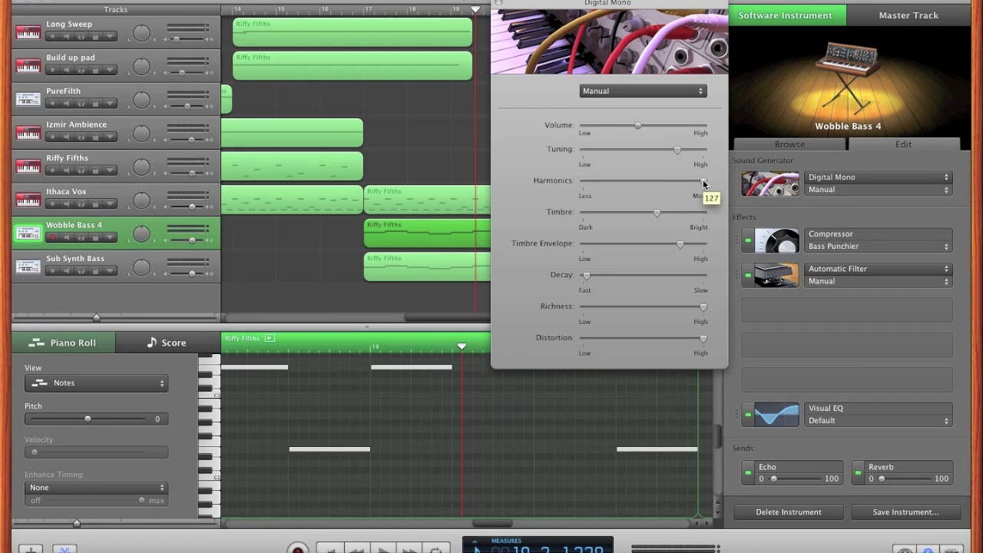
{"action": "mouse_move", "coordinate": [656, 217]}
{"action": "mouse_move", "coordinate": [680, 247]}
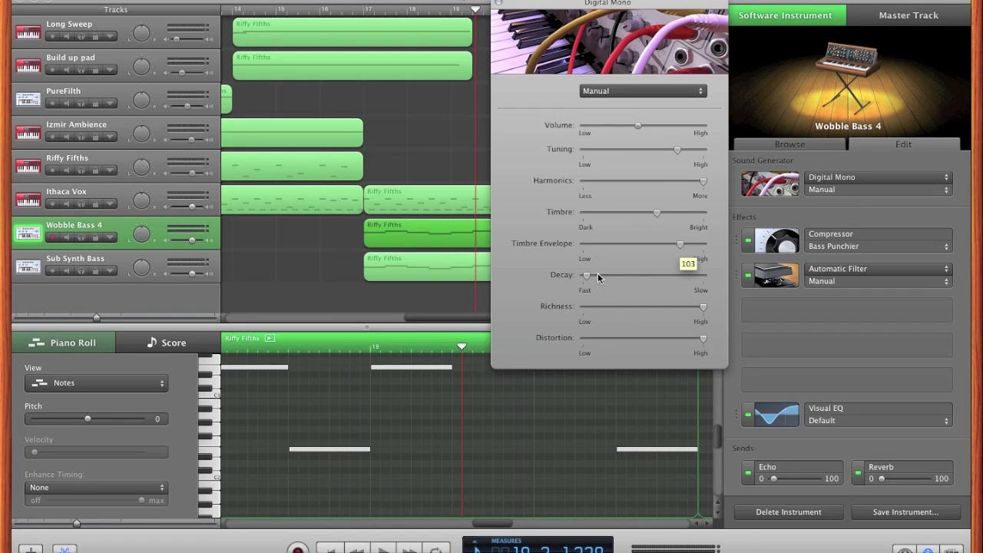
{"action": "mouse_move", "coordinate": [588, 280]}
{"action": "mouse_move", "coordinate": [703, 310]}
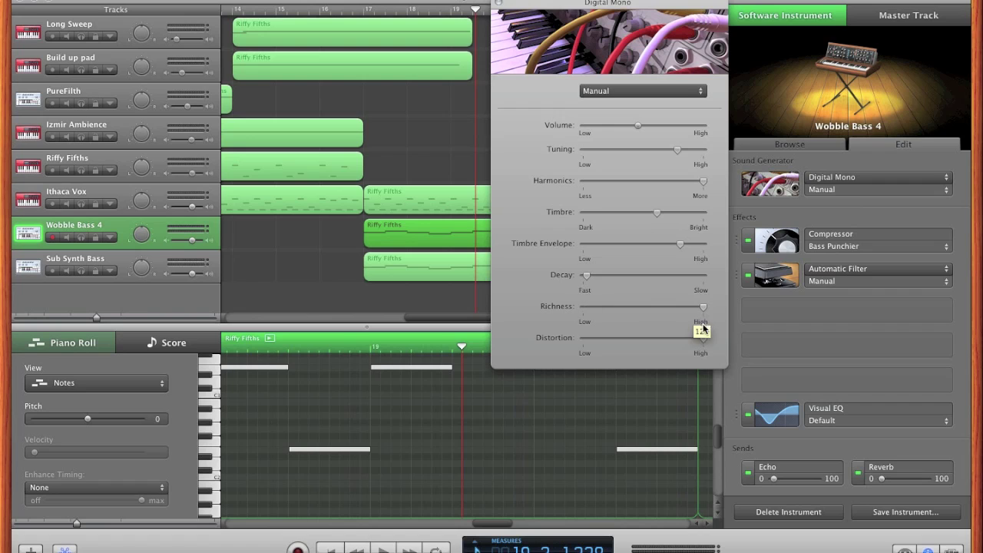
{"action": "mouse_move", "coordinate": [704, 341]}
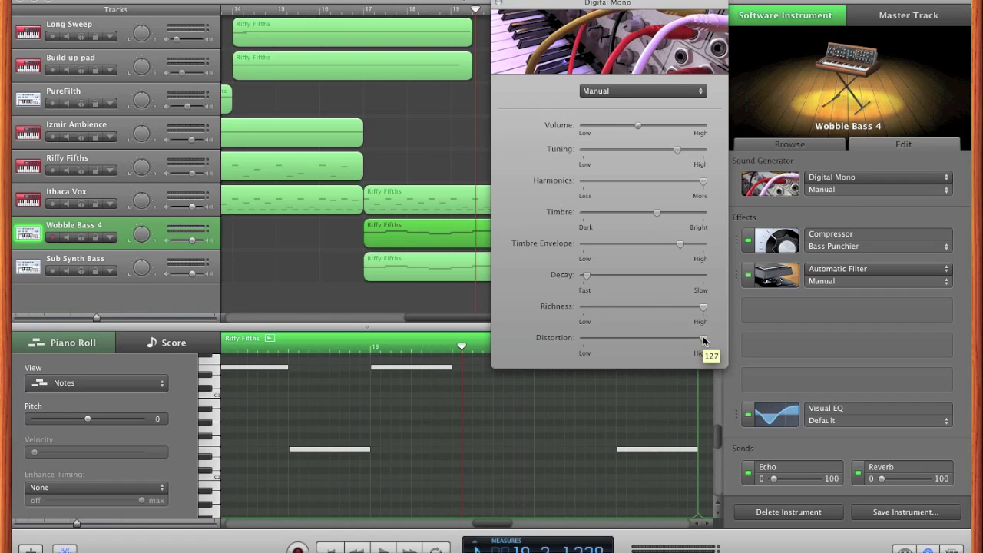
{"action": "left_click", "coordinate": [498, 5]}
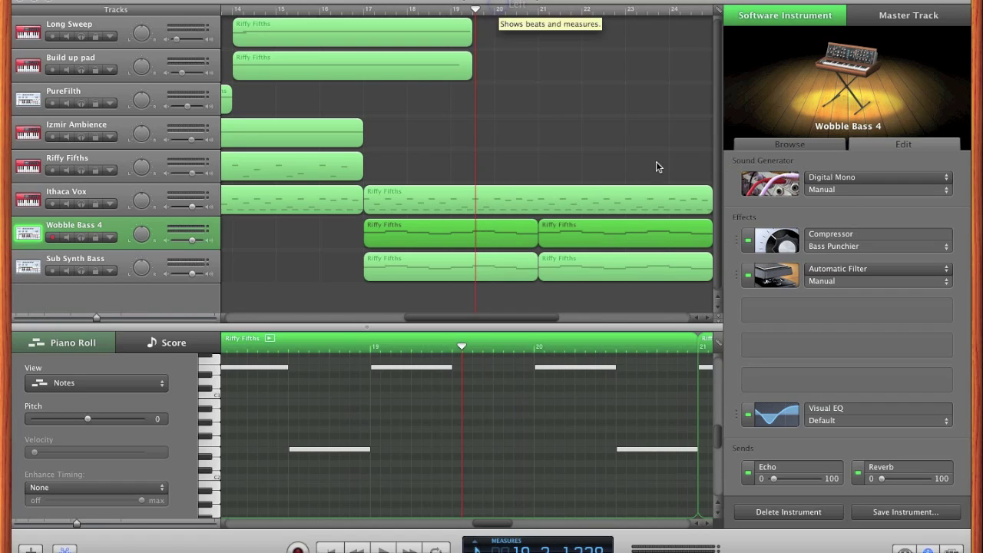
{"action": "mouse_move", "coordinate": [778, 240]}
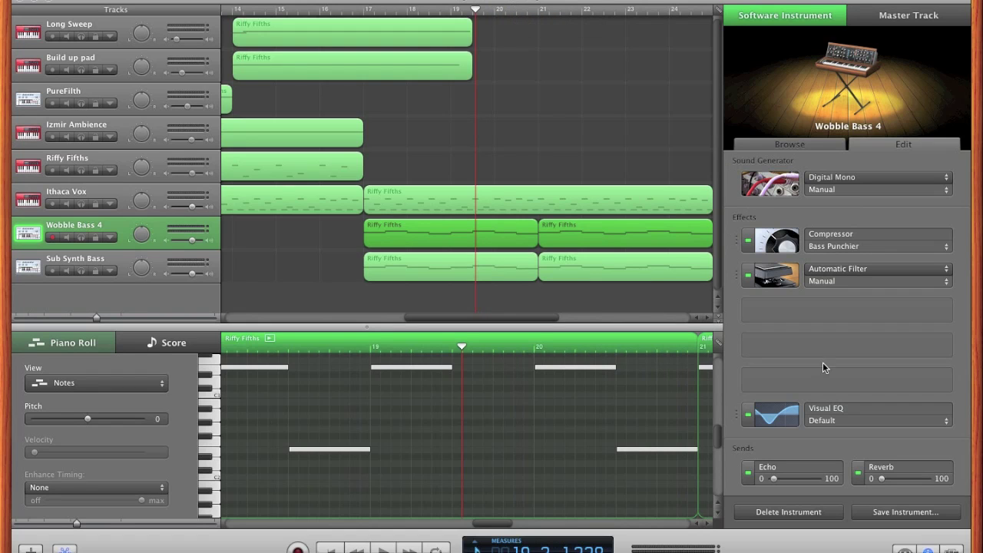
Play Wobble Bass 4 from measure 17, then reveal its Speed automation lane.
{"action": "left_click", "coordinate": [364, 9]}
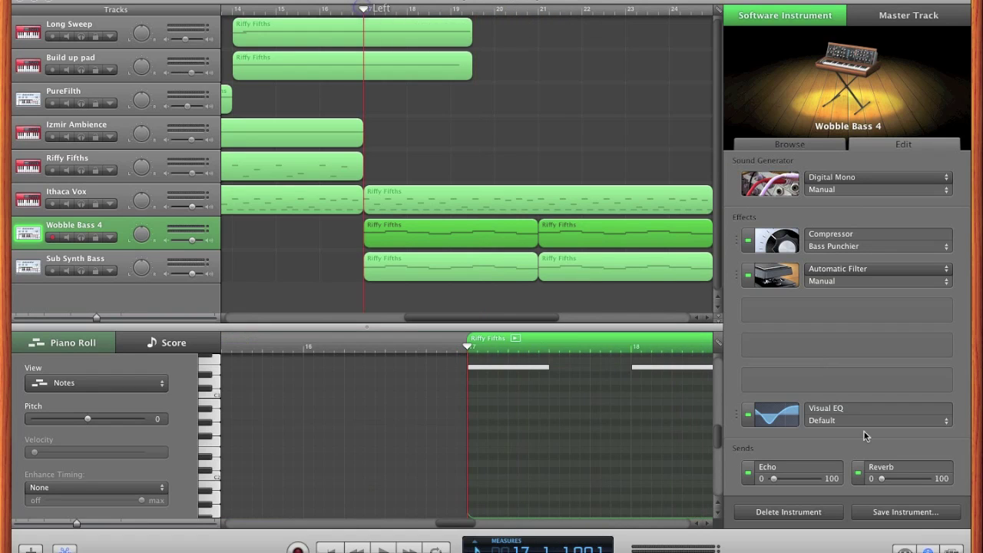
{"action": "left_click", "coordinate": [908, 474]}
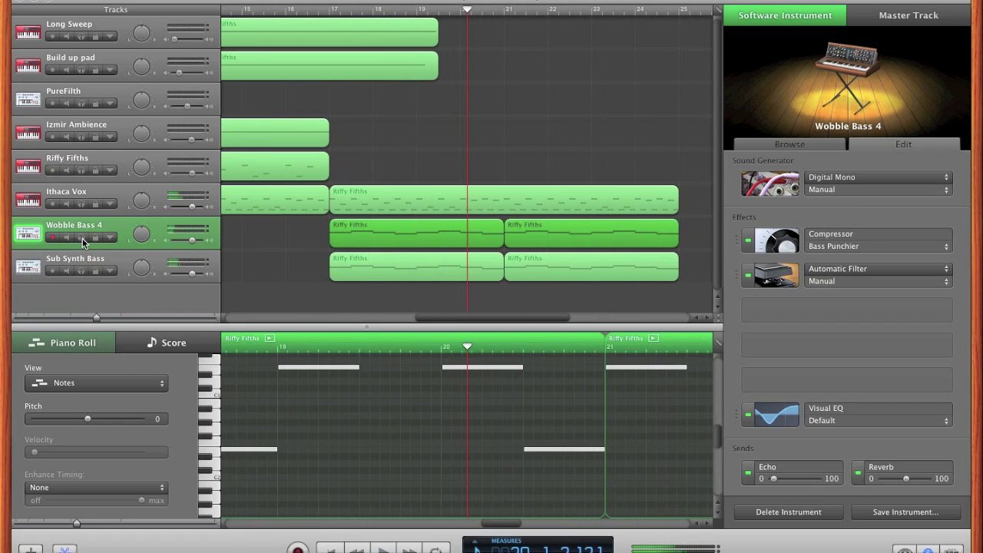
{"action": "left_click", "coordinate": [324, 9]}
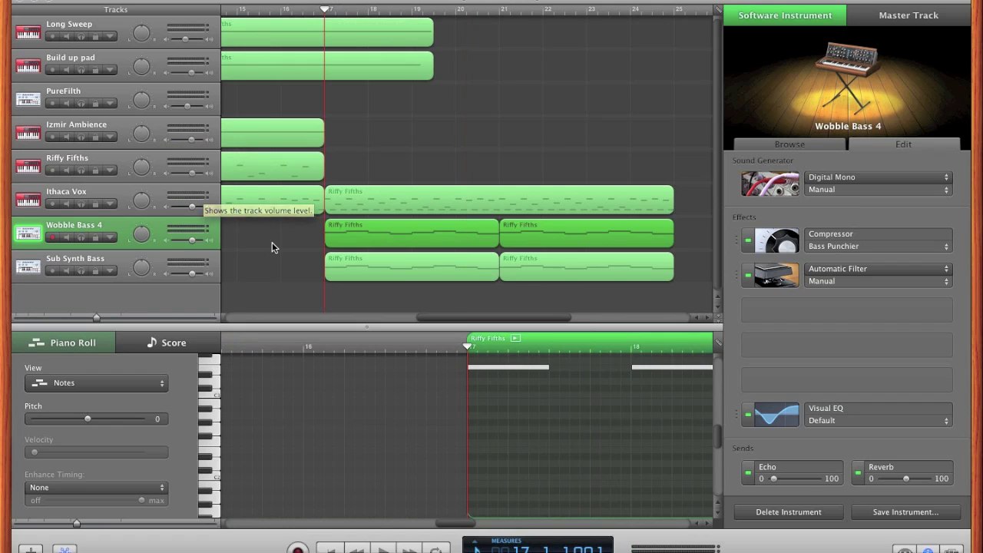
{"action": "left_click", "coordinate": [112, 236]}
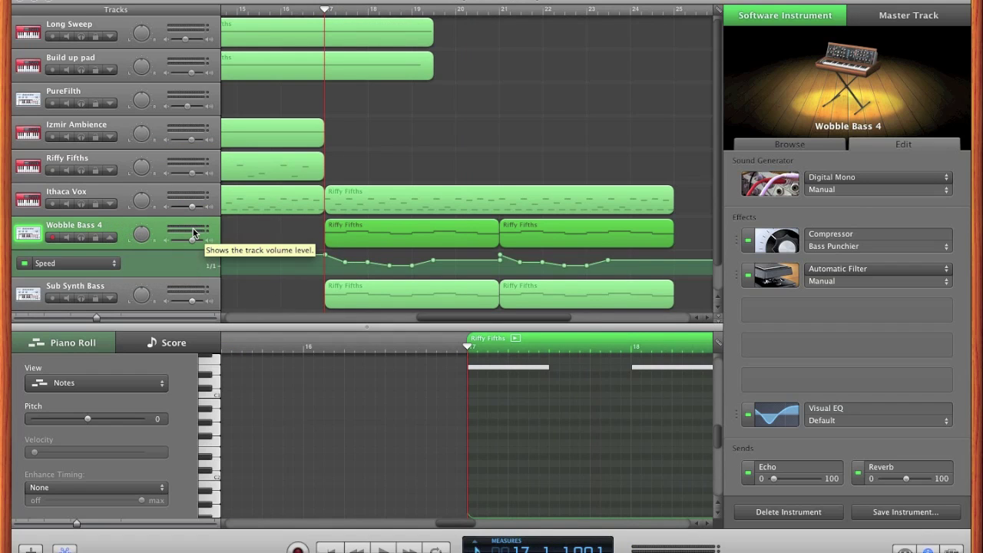
Duplicate Wobble Bass 4, paste the Riffy Fifths regions into it, and automate its Speed.
{"action": "key", "text": "super+d"}
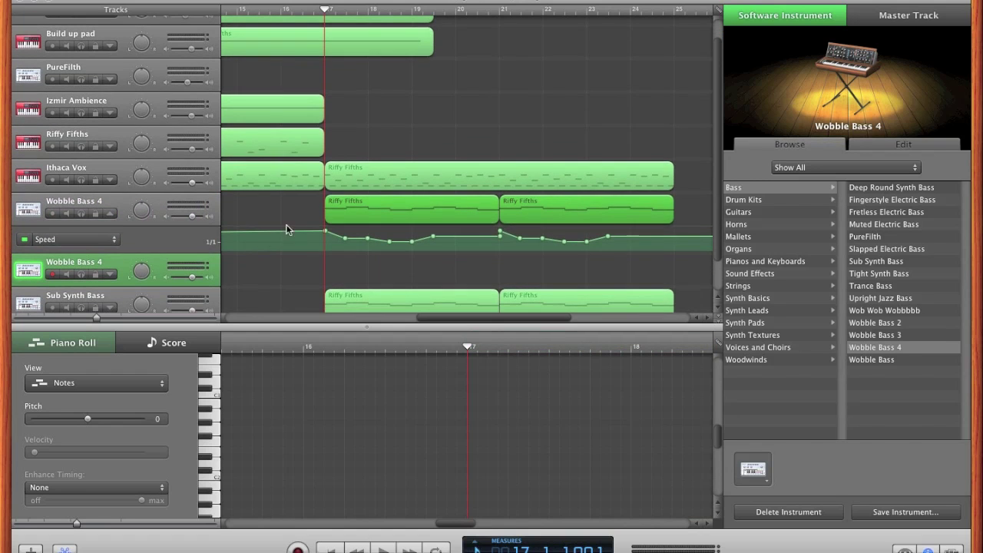
{"action": "key", "text": "super+v"}
{"action": "left_click", "coordinate": [110, 274]}
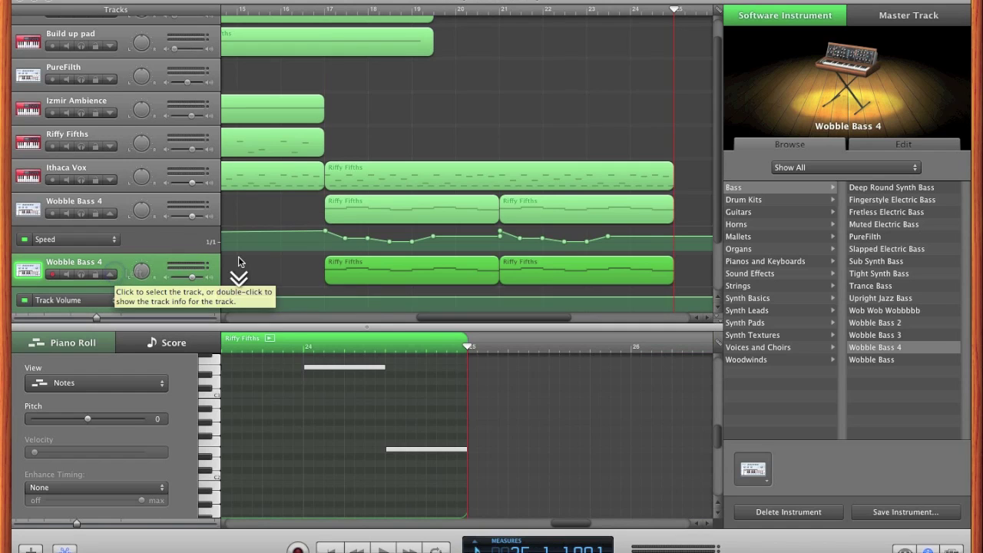
{"action": "scroll", "coordinate": [238, 261], "scroll_direction": "down", "scroll_amount": 1}
{"action": "left_click", "coordinate": [69, 277]}
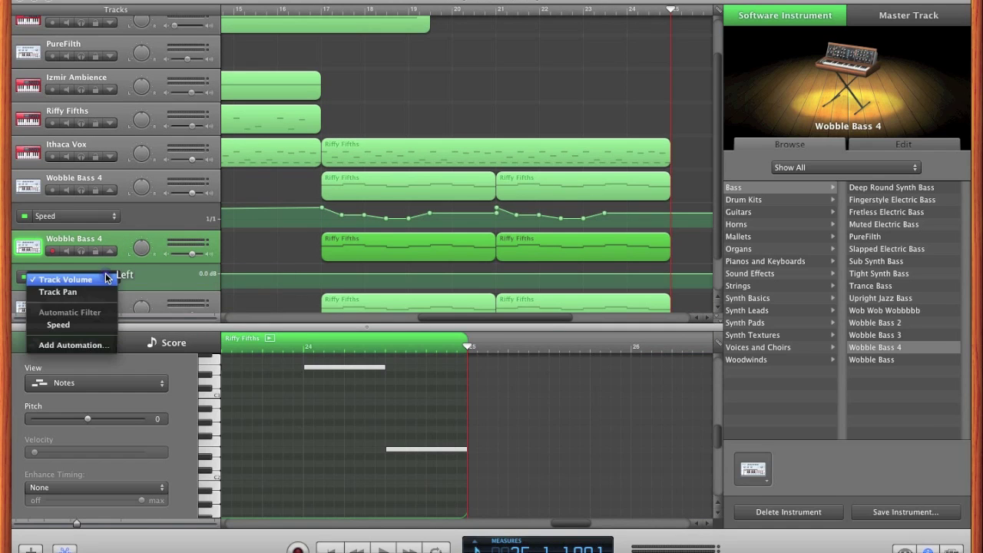
{"action": "left_click", "coordinate": [79, 330]}
Pan the original Wobble Bass 4 to +32 and the new one to -16, then play from bar 17.
{"action": "left_click", "coordinate": [321, 12]}
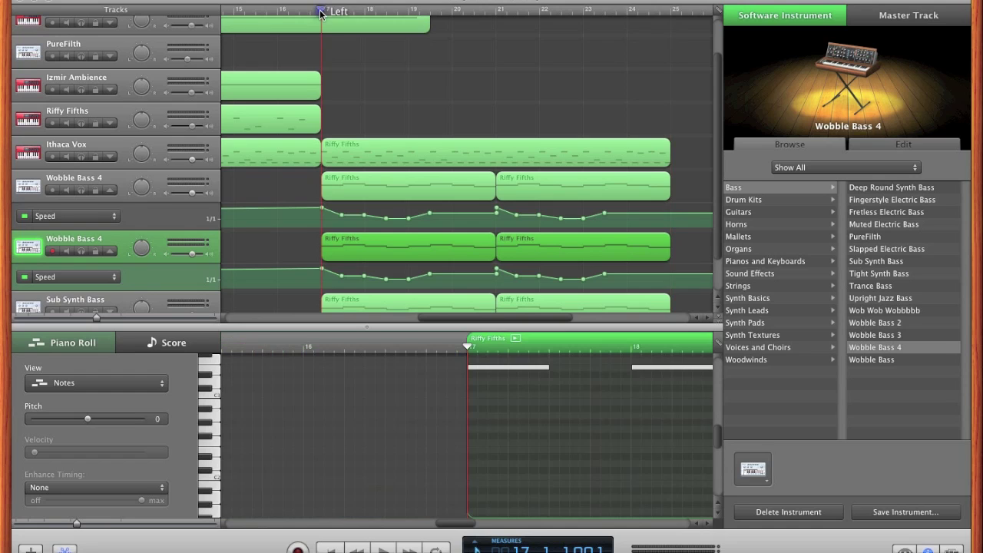
{"action": "left_click_drag", "start_coordinate": [141, 185], "coordinate": [152, 186]}
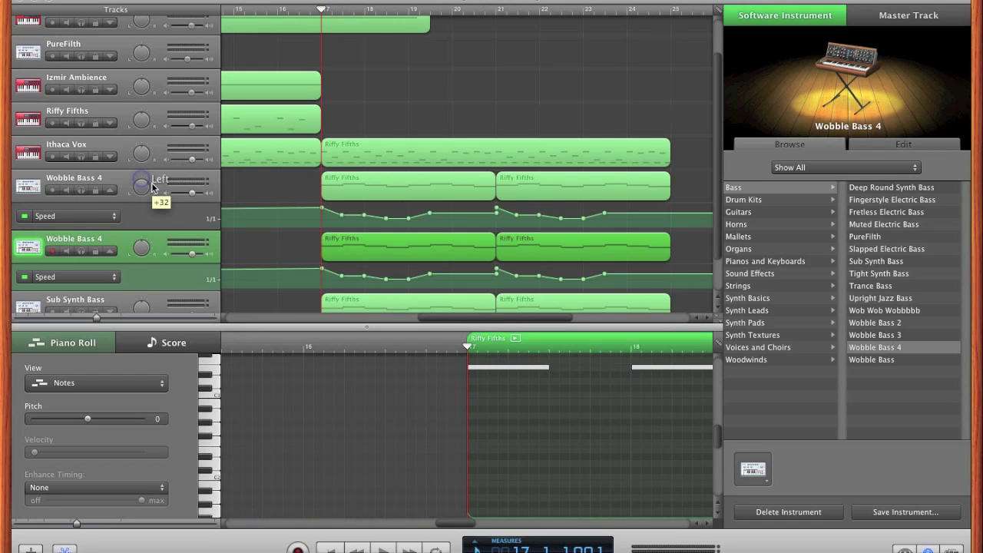
{"action": "left_click_drag", "start_coordinate": [141, 247], "coordinate": [129, 247]}
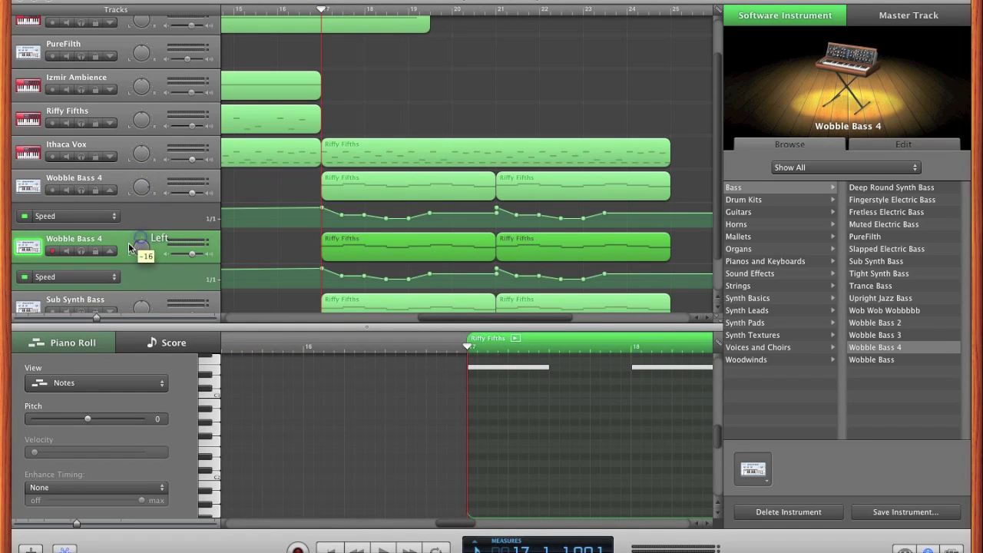
{"action": "key", "text": "space"}
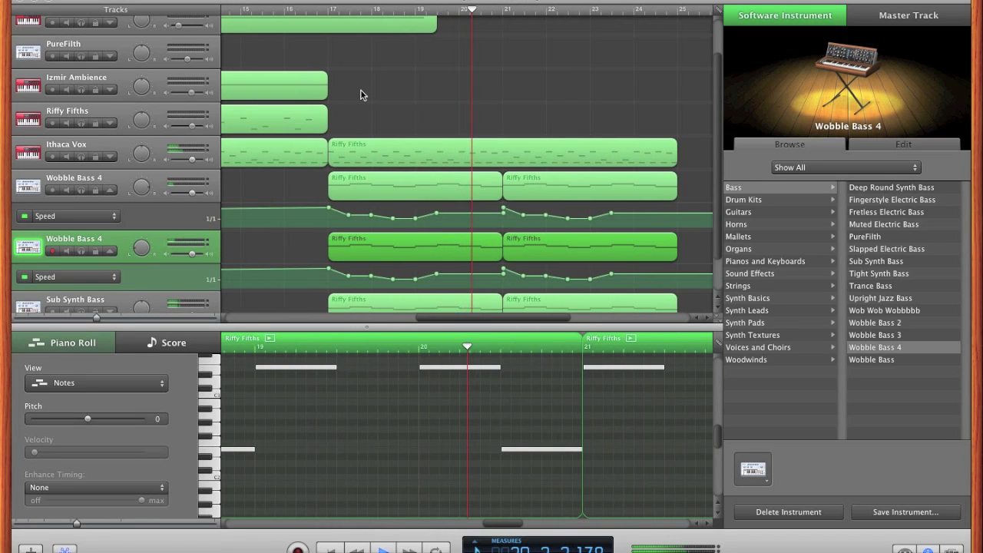
Hide the Speed automation lanes on both Wobble Bass 4 tracks.
{"action": "scroll", "coordinate": [360, 95], "scroll_direction": "down", "scroll_amount": 2}
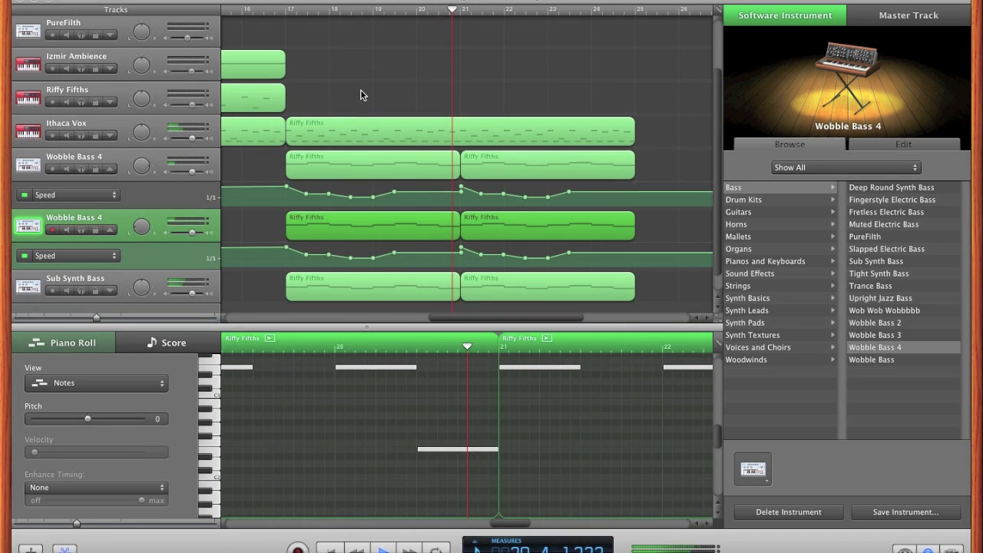
{"action": "left_click", "coordinate": [113, 168]}
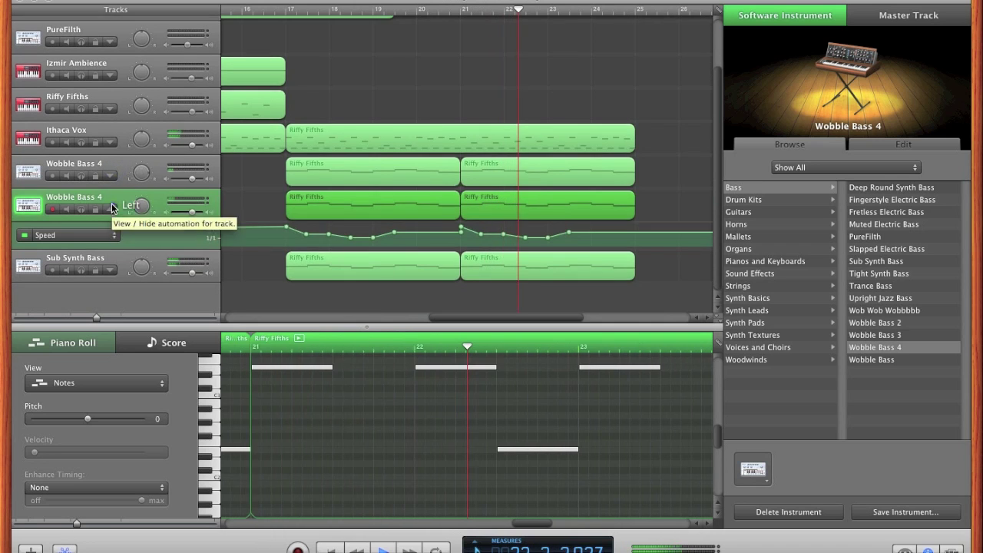
{"action": "left_click", "coordinate": [113, 207]}
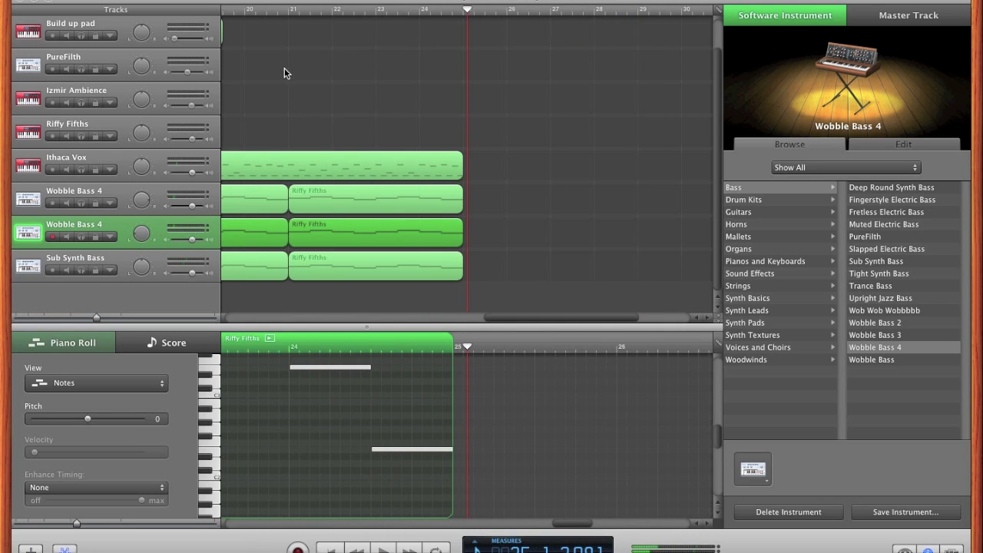
Stop playback at bar 17 and duplicate the first Wobble Bass 4 into a new empty track.
{"action": "key", "text": "space"}
{"action": "scroll", "coordinate": [284, 73], "scroll_direction": "left", "scroll_amount": 5}
{"action": "left_click", "coordinate": [236, 9]}
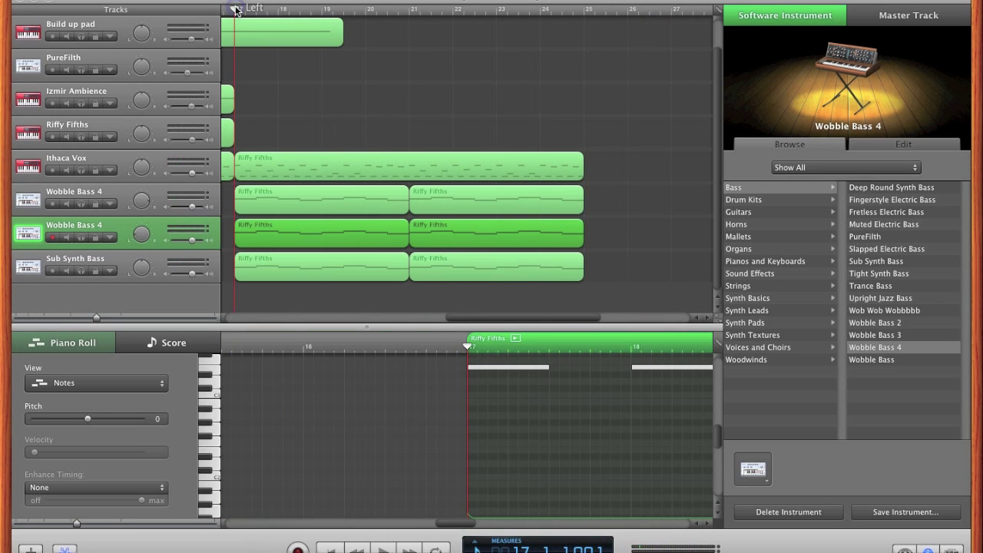
{"action": "left_click", "coordinate": [110, 189]}
{"action": "key", "text": "super+d"}
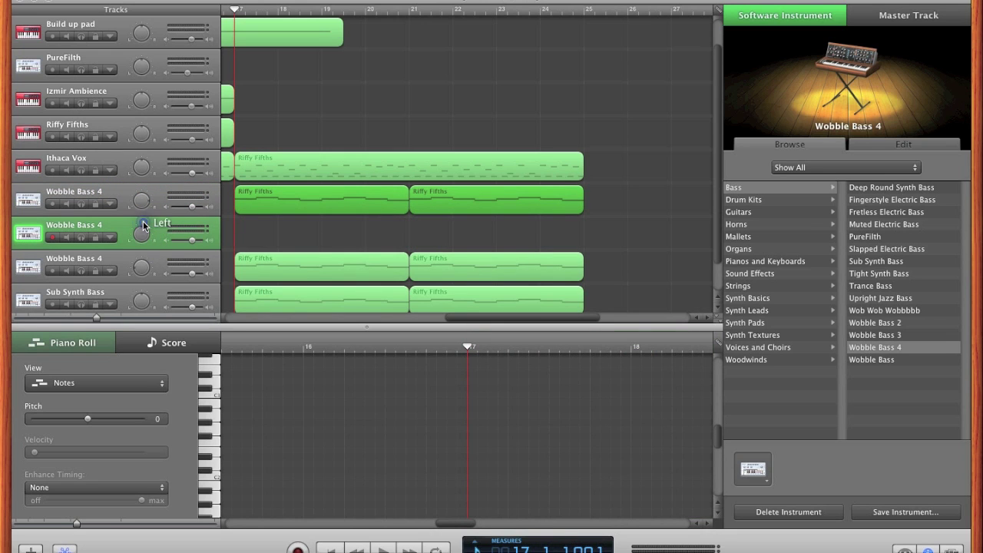
Copy both Riffy Fifths regions and paste them into the new Wobble Bass 4 track.
{"action": "left_click", "coordinate": [257, 229]}
{"action": "left_click_drag", "start_coordinate": [257, 229], "coordinate": [421, 210]}
{"action": "key", "text": "super+c"}
{"action": "key", "text": "super+v"}
{"action": "left_click", "coordinate": [236, 9]}
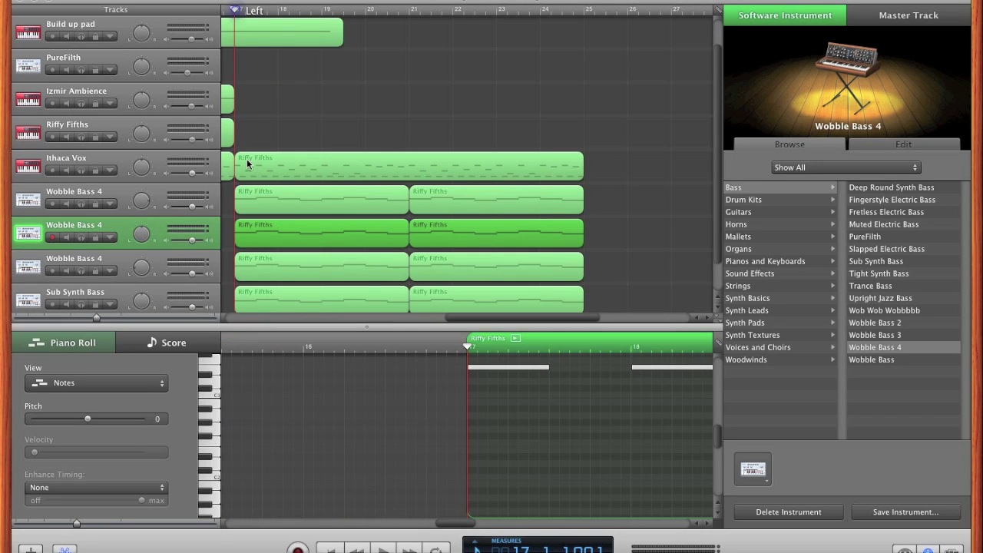
Move all notes of the first pasted region down an octave to E2 and play the song.
{"action": "left_click", "coordinate": [282, 238]}
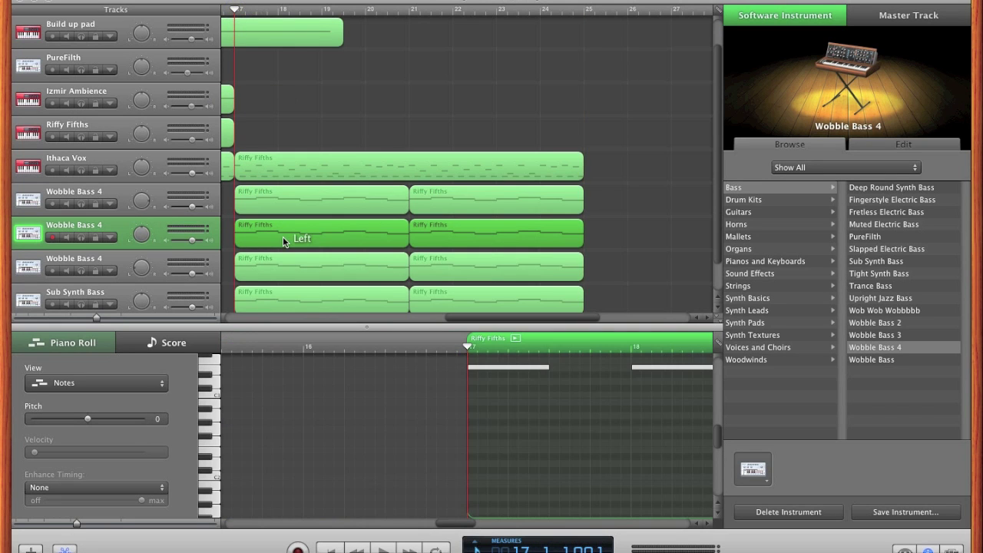
{"action": "scroll", "coordinate": [465, 497], "scroll_direction": "right", "scroll_amount": 5}
{"action": "left_click", "coordinate": [486, 496]}
{"action": "key", "text": "super+a"}
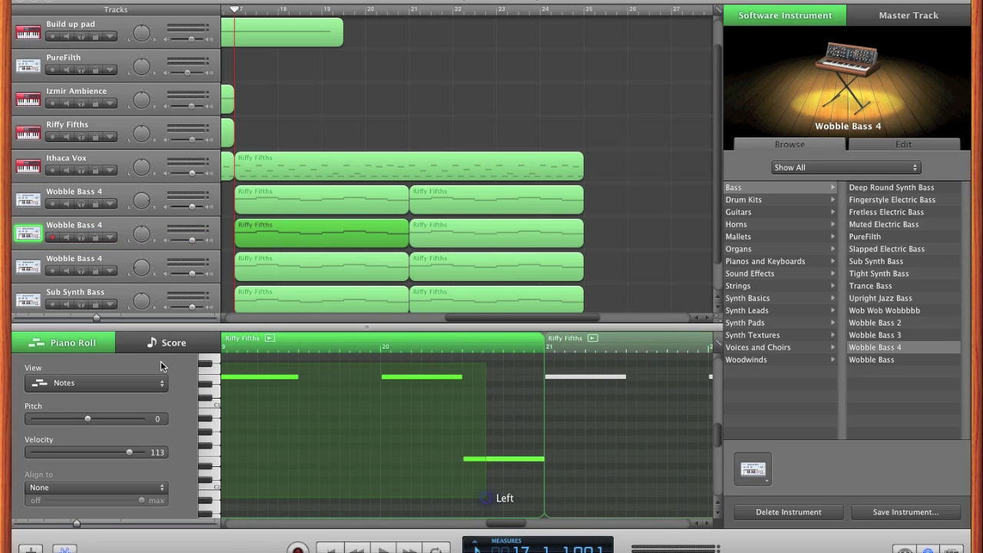
{"action": "scroll", "coordinate": [372, 429], "scroll_direction": "left", "scroll_amount": 3}
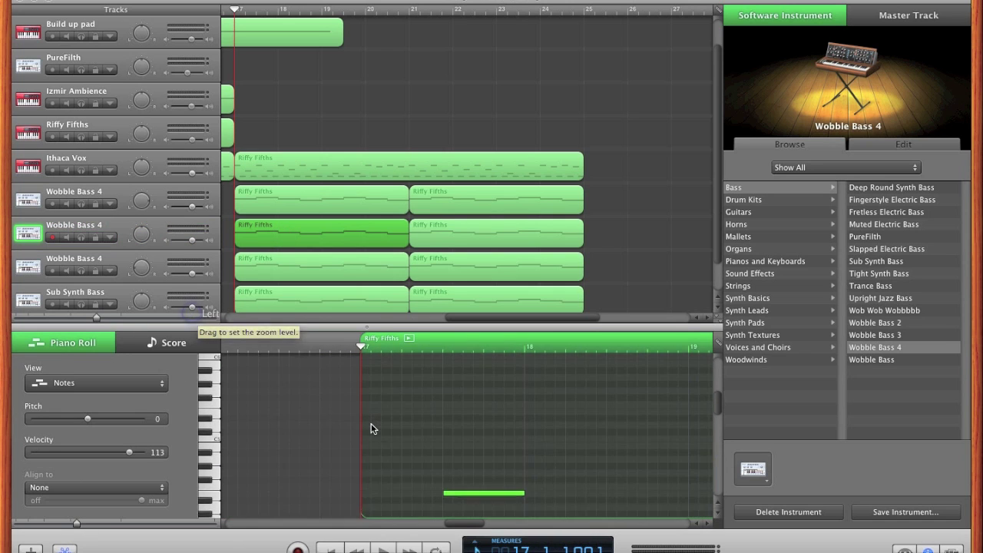
{"action": "scroll", "coordinate": [372, 428], "scroll_direction": "down", "scroll_amount": 4}
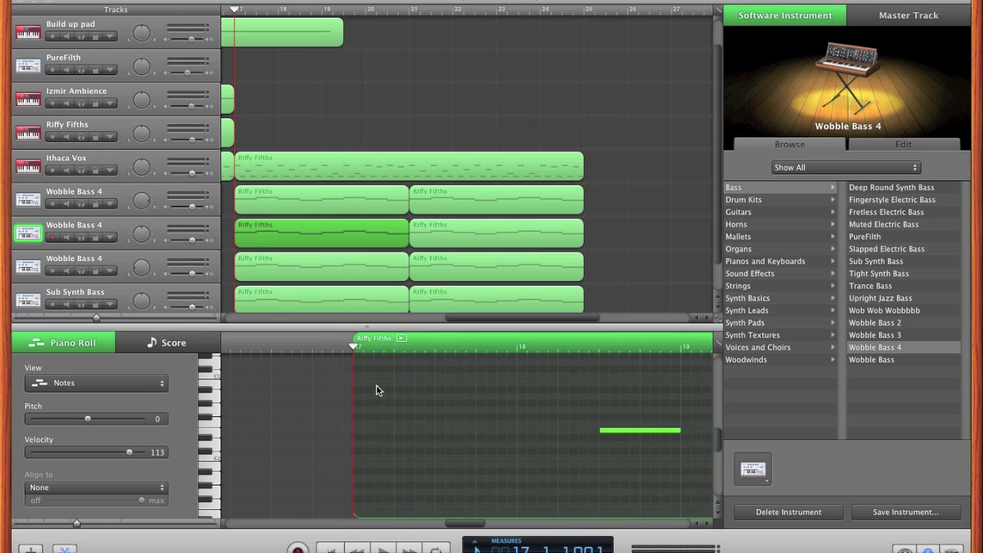
{"action": "scroll", "coordinate": [376, 386], "scroll_direction": "up", "scroll_amount": 1}
{"action": "left_click_drag", "start_coordinate": [379, 372], "coordinate": [381, 459]}
{"action": "key", "text": "space"}
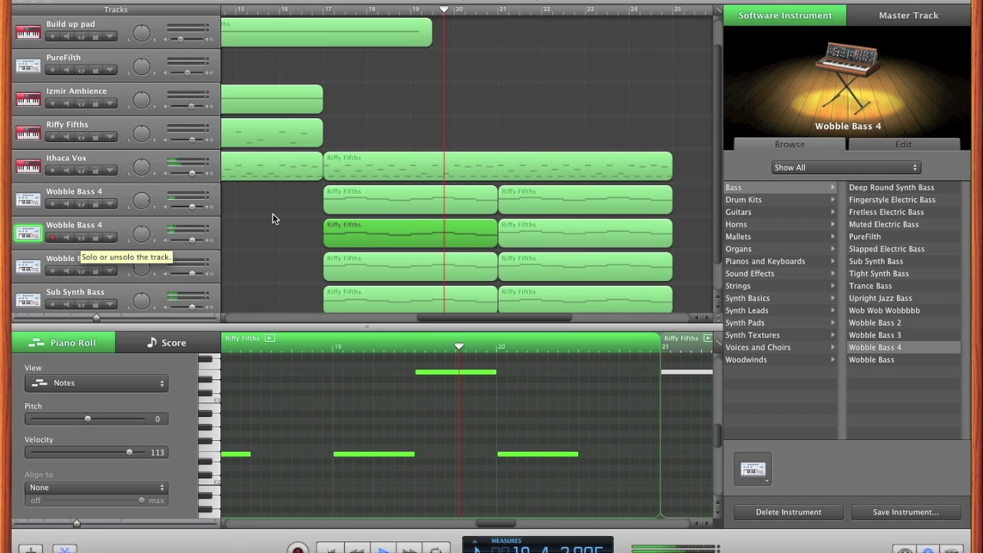
{"action": "scroll", "coordinate": [272, 219], "scroll_direction": "down", "scroll_amount": 1}
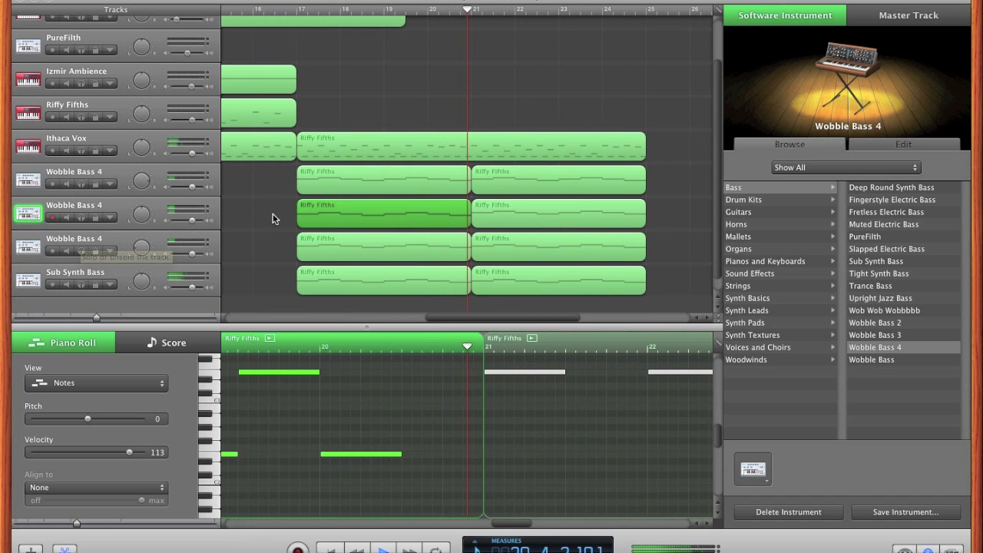
{"action": "scroll", "coordinate": [269, 218], "scroll_direction": "down", "scroll_amount": 2}
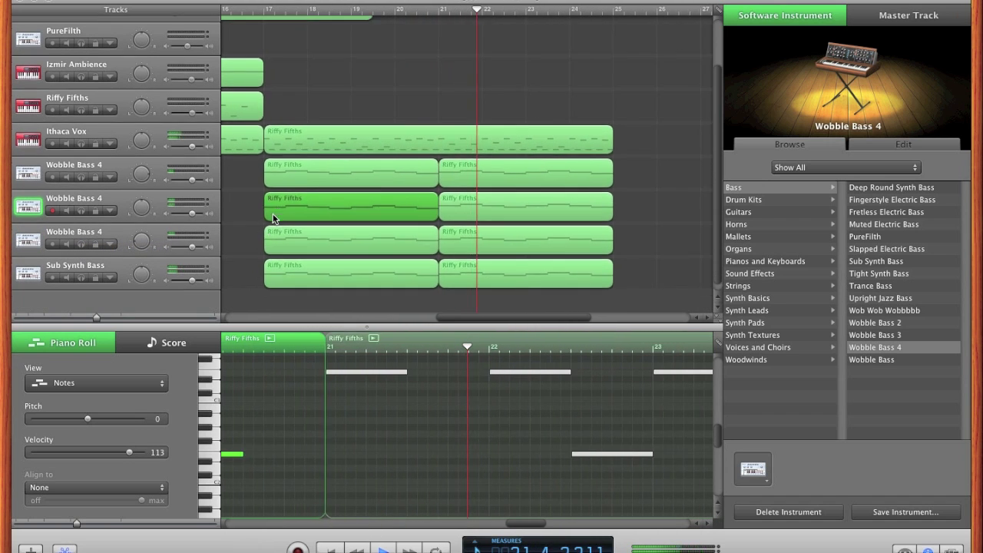
{"action": "left_click", "coordinate": [237, 217]}
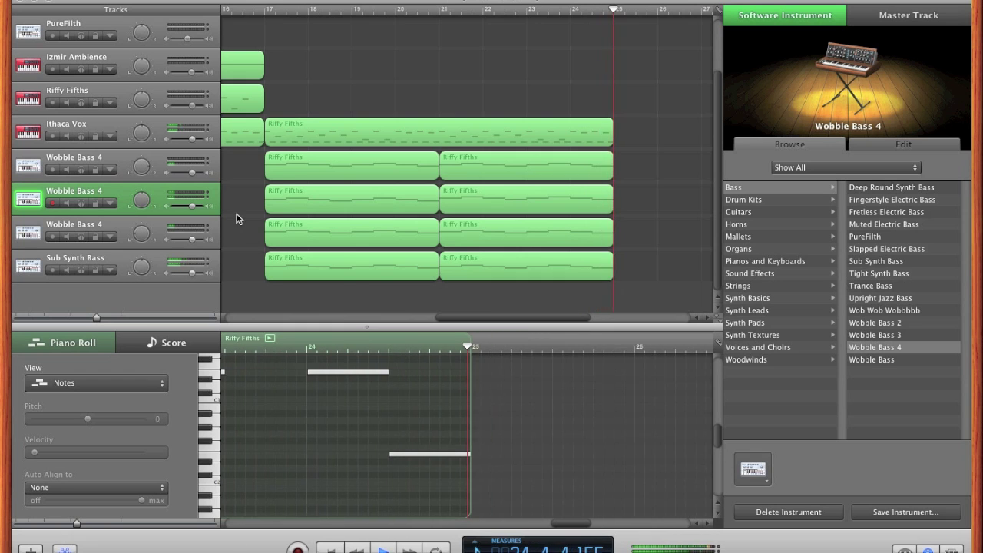
{"action": "scroll", "coordinate": [236, 218], "scroll_direction": "left", "scroll_amount": 5}
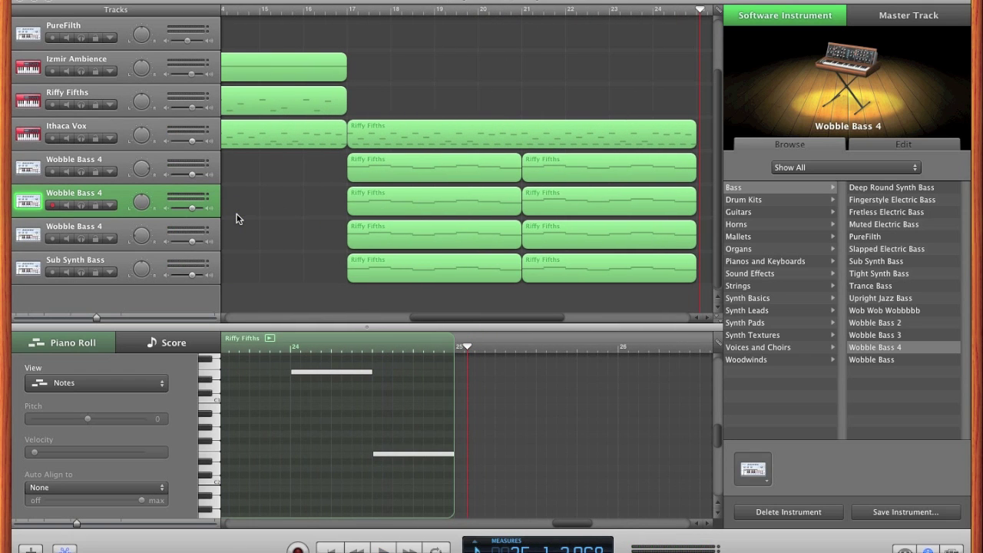
Show the Sub Synth Bass track's notes in the Piano Roll.
{"action": "left_click", "coordinate": [111, 258]}
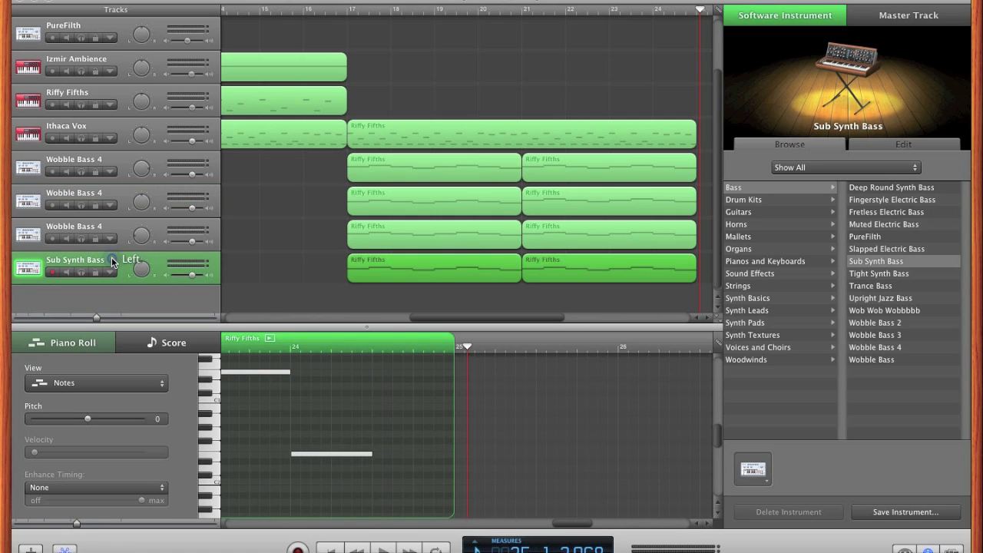
{"action": "scroll", "coordinate": [304, 387], "scroll_direction": "left", "scroll_amount": 8}
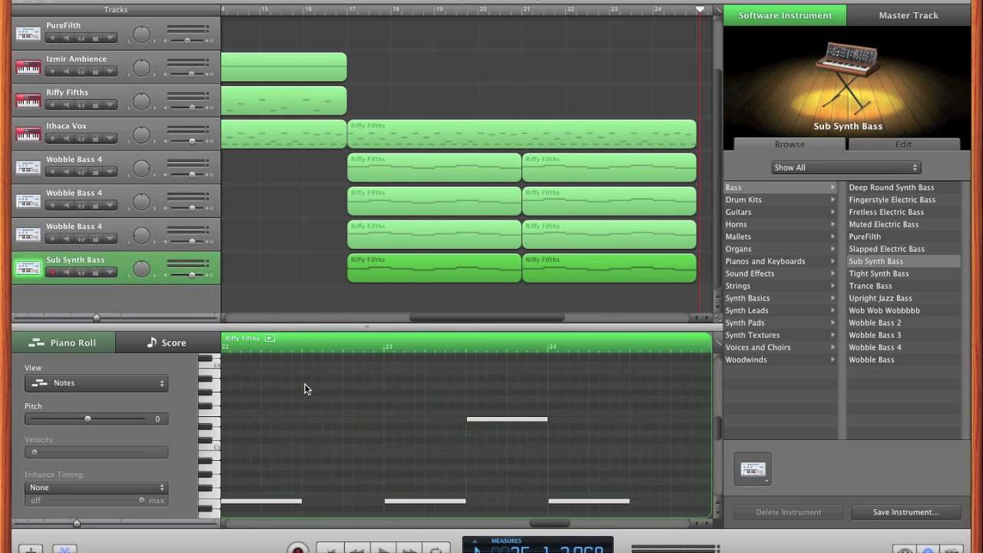
{"action": "scroll", "coordinate": [305, 388], "scroll_direction": "down", "scroll_amount": 2}
{"action": "scroll", "coordinate": [304, 388], "scroll_direction": "left", "scroll_amount": 2}
Open the third Wobble Bass 4 region's notes and check the first note's pitch.
{"action": "left_click", "coordinate": [421, 244]}
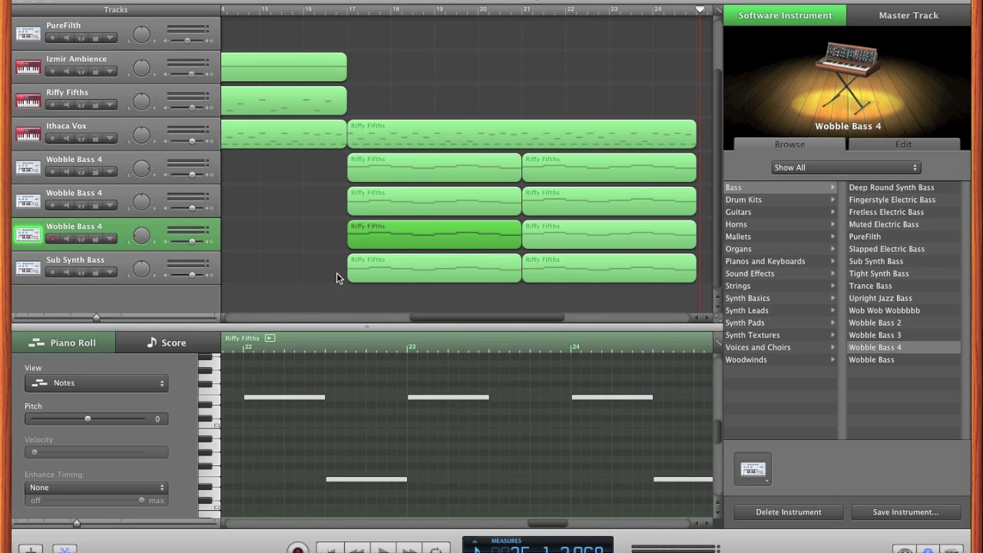
{"action": "left_click", "coordinate": [341, 252]}
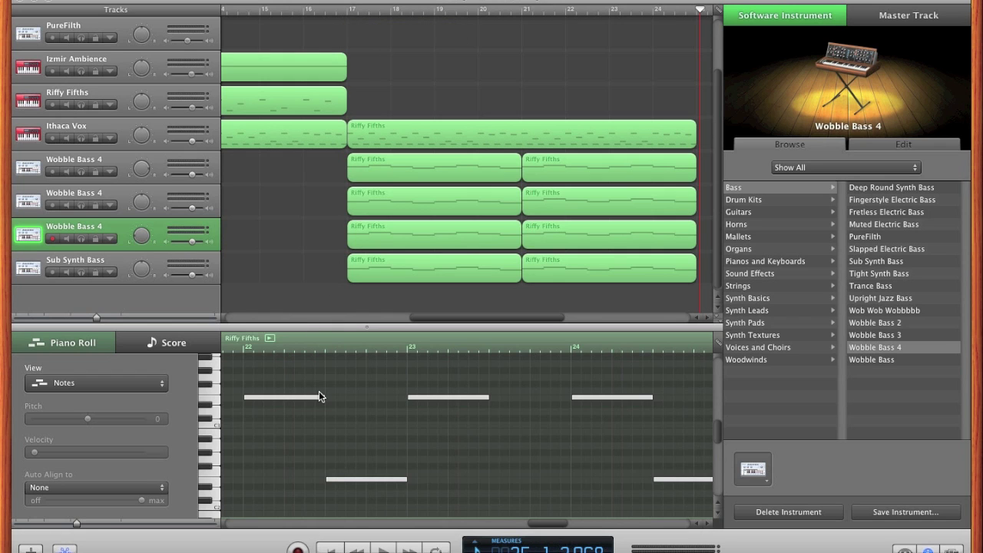
{"action": "scroll", "coordinate": [319, 391], "scroll_direction": "left", "scroll_amount": 5}
{"action": "scroll", "coordinate": [318, 391], "scroll_direction": "down", "scroll_amount": 1}
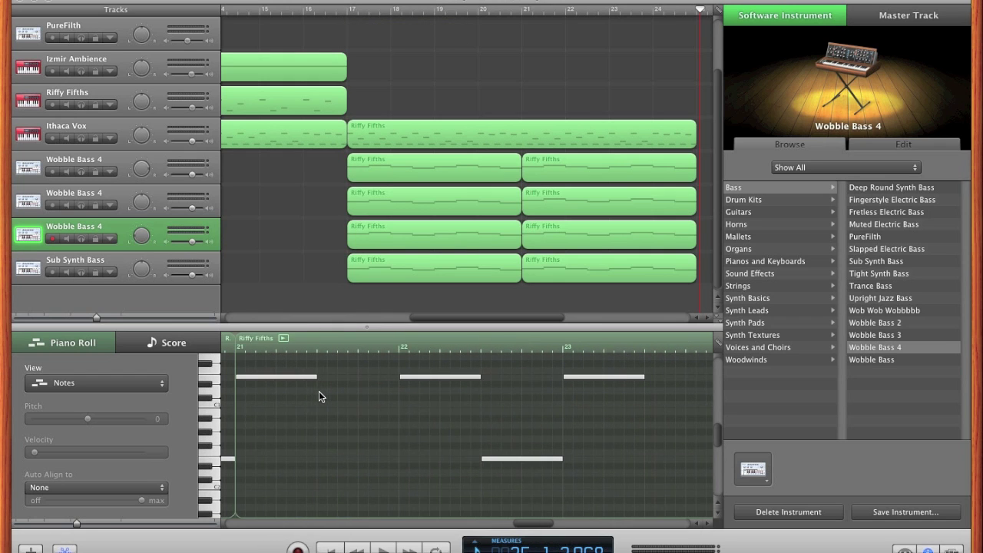
{"action": "left_click", "coordinate": [254, 377]}
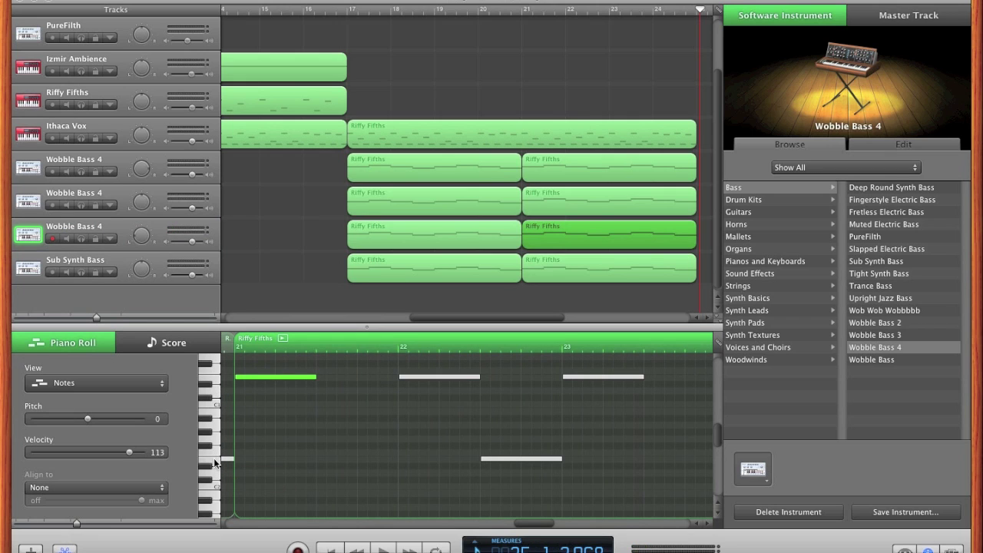
{"action": "left_click", "coordinate": [284, 448]}
{"action": "scroll", "coordinate": [312, 254], "scroll_direction": "right", "scroll_amount": 4}
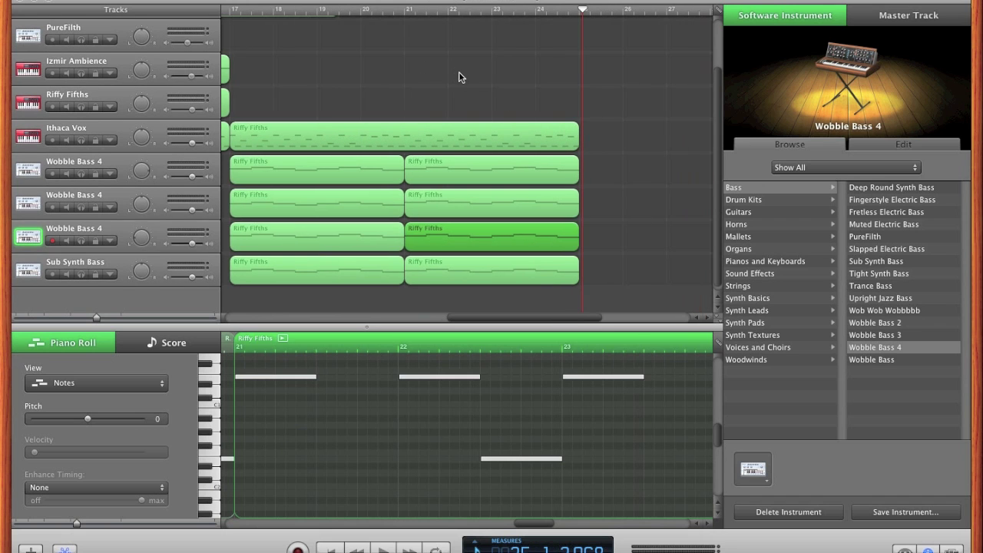
{"action": "left_click", "coordinate": [458, 77]}
{"action": "scroll", "coordinate": [459, 74], "scroll_direction": "left", "scroll_amount": 10}
{"action": "scroll", "coordinate": [459, 75], "scroll_direction": "up", "scroll_amount": 1}
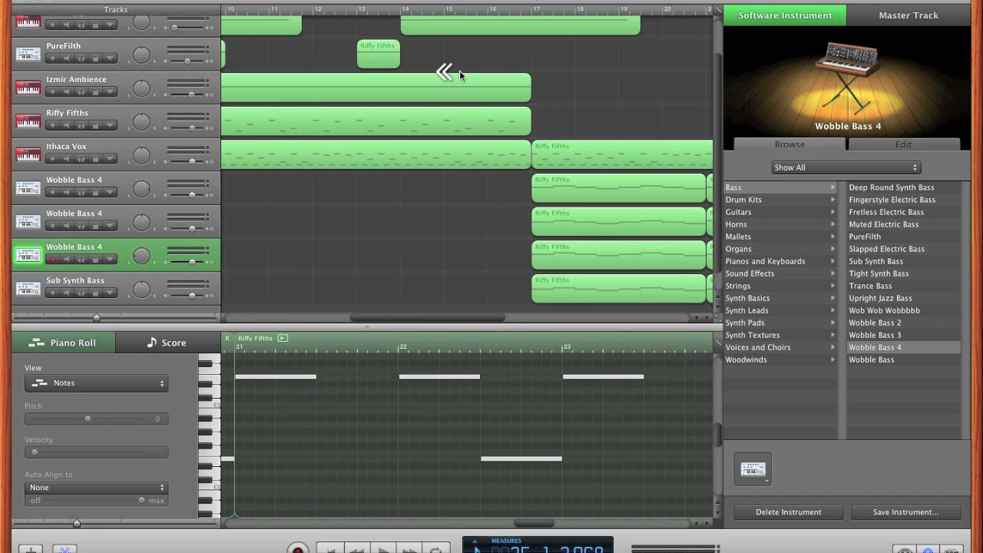
{"action": "scroll", "coordinate": [459, 70], "scroll_direction": "left", "scroll_amount": 12}
{"action": "scroll", "coordinate": [459, 70], "scroll_direction": "up", "scroll_amount": 2}
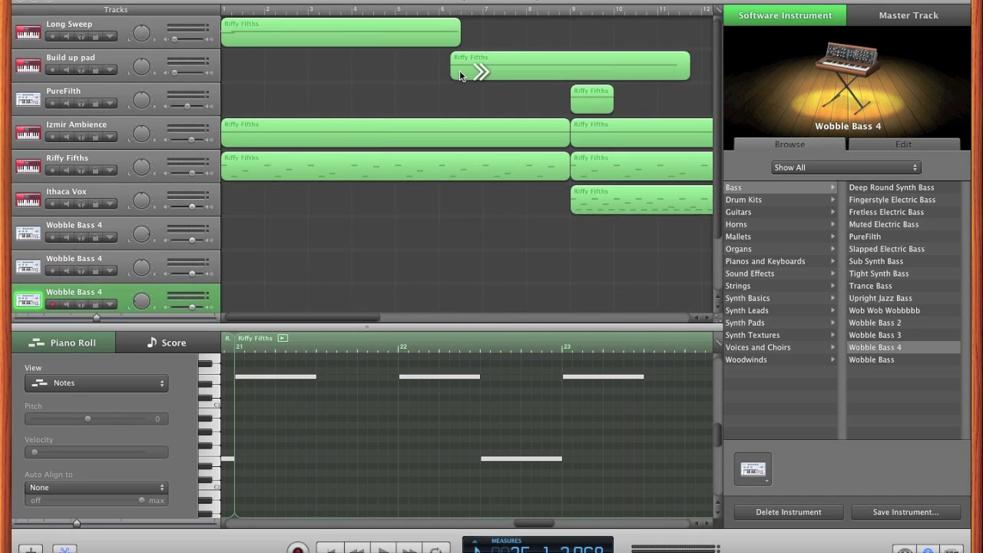
{"action": "scroll", "coordinate": [460, 75], "scroll_direction": "right", "scroll_amount": 15}
{"action": "scroll", "coordinate": [460, 74], "scroll_direction": "down", "scroll_amount": 1}
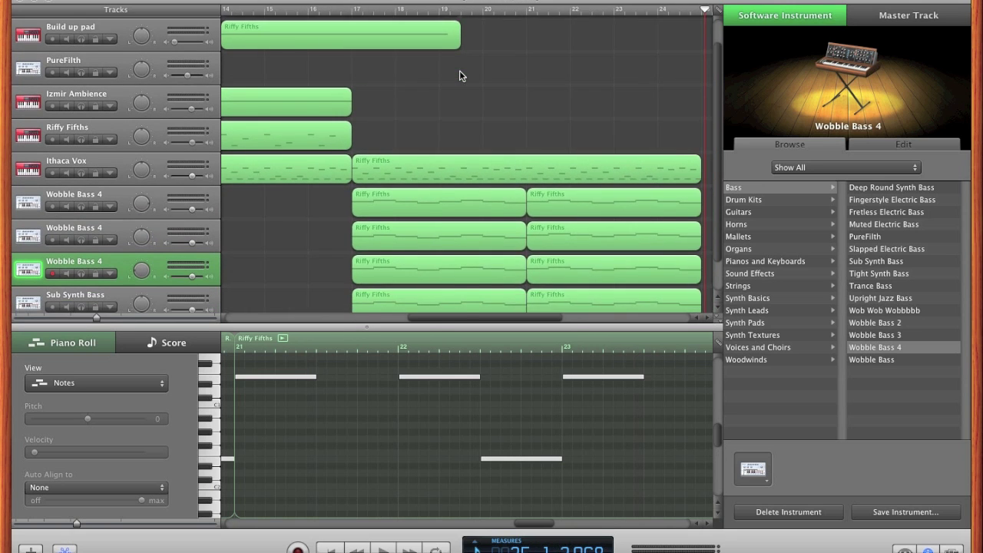
{"action": "scroll", "coordinate": [459, 74], "scroll_direction": "right", "scroll_amount": 2}
{"action": "scroll", "coordinate": [459, 74], "scroll_direction": "down", "scroll_amount": 1}
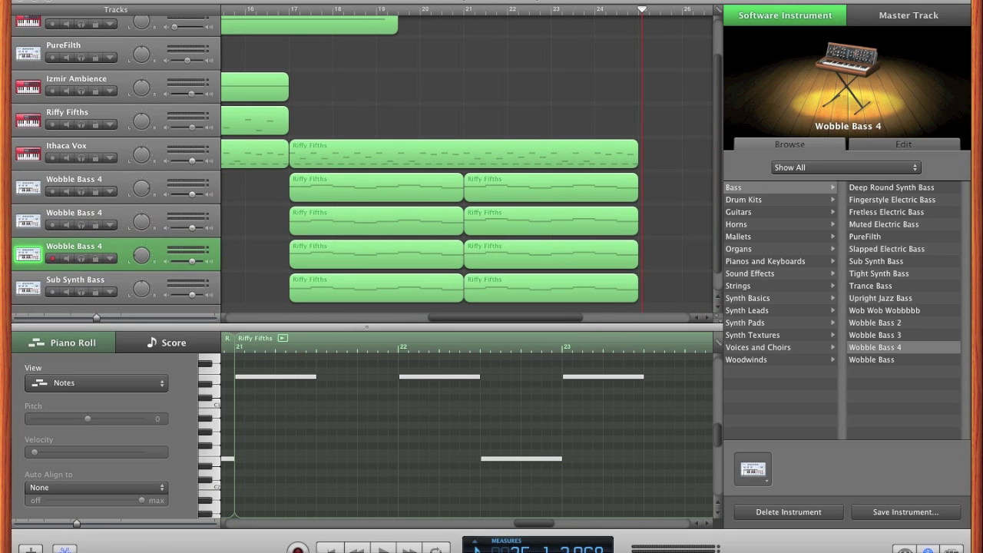
Right-click the Screenium icon in the Dock to show its options.
{"action": "right_click", "coordinate": [388, 540]}
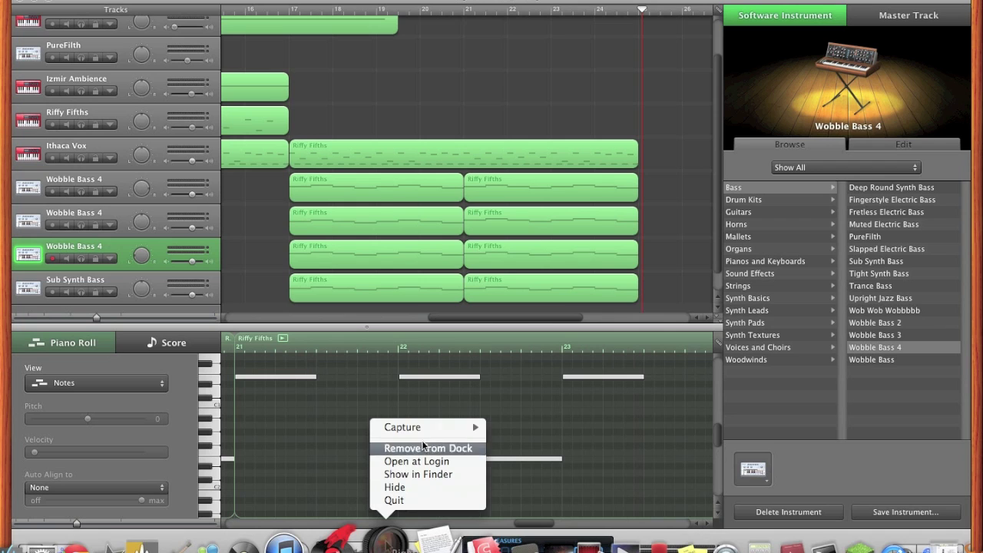